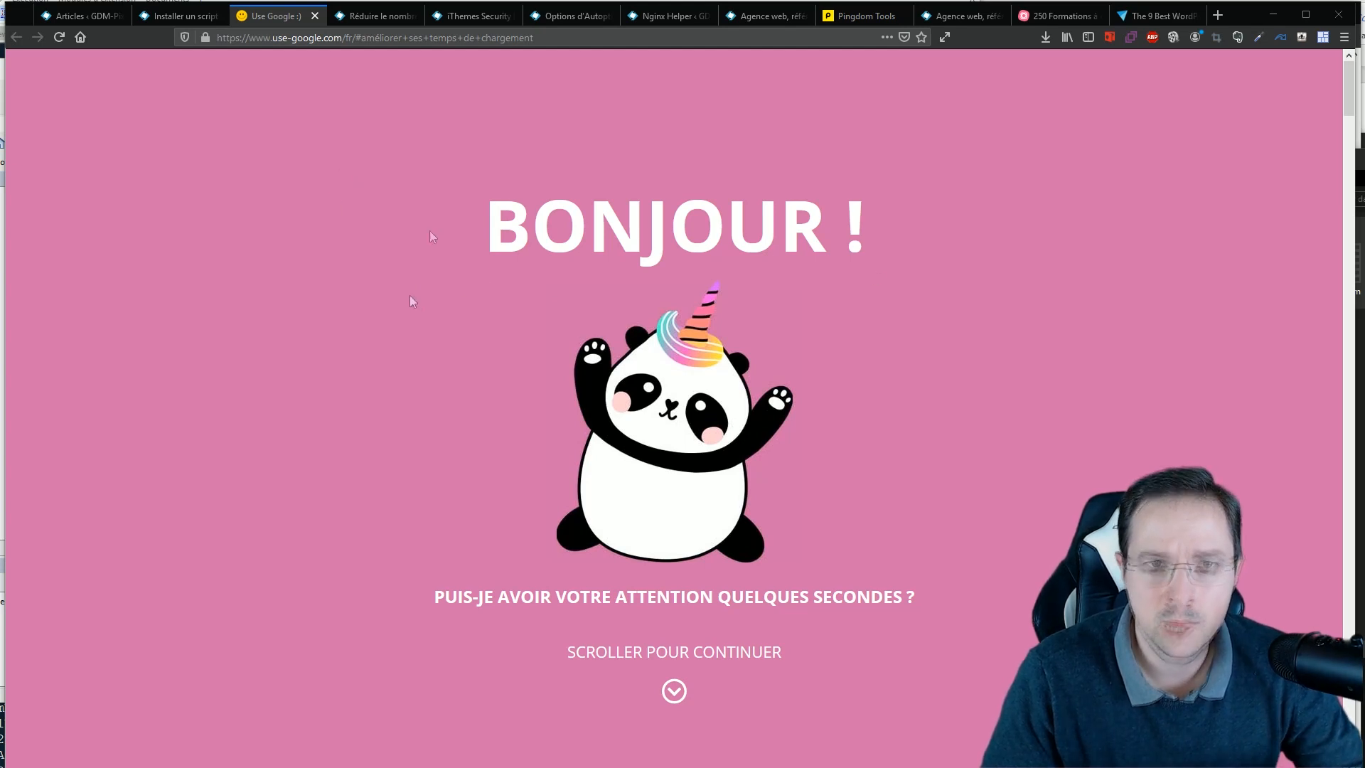
Search Google for "lazy load script" in place of the article preview on reducing the number of files
click(403, 17)
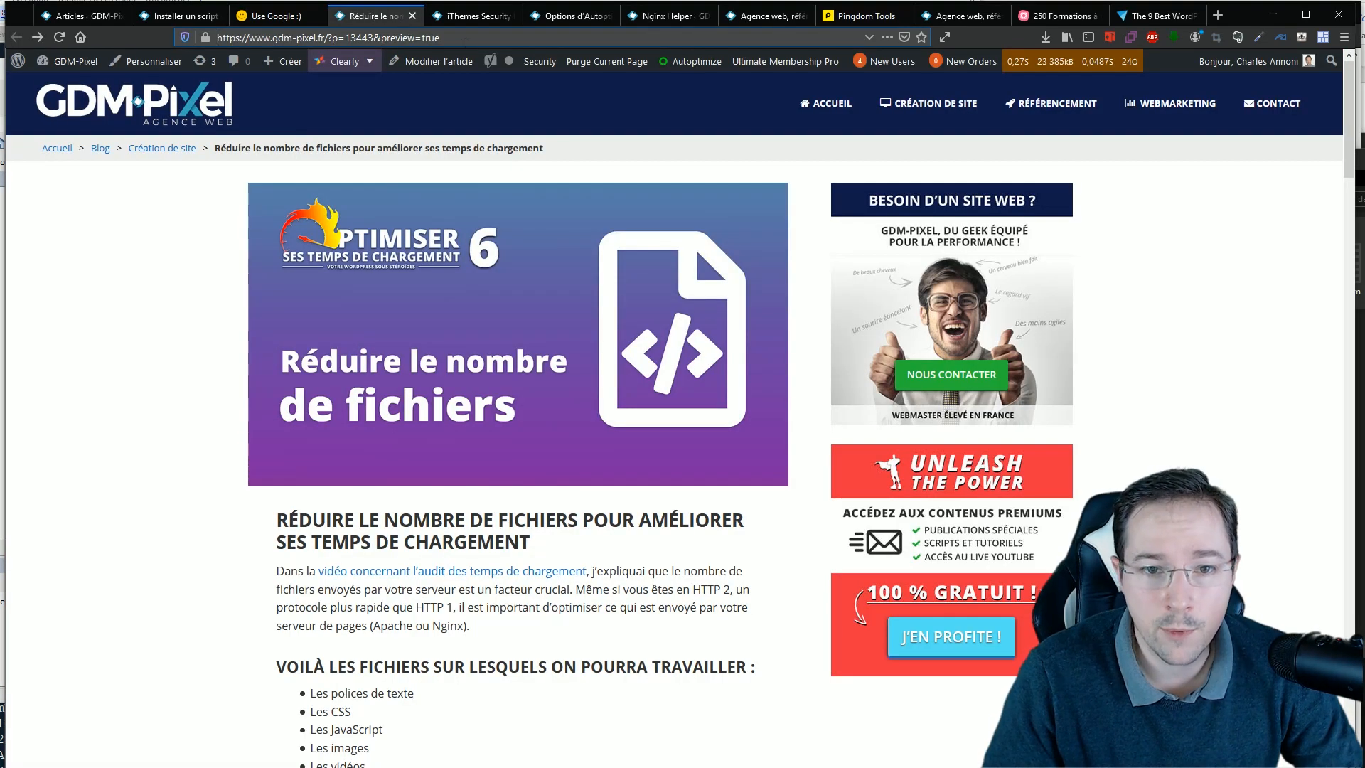
click(355, 31)
text(lay)
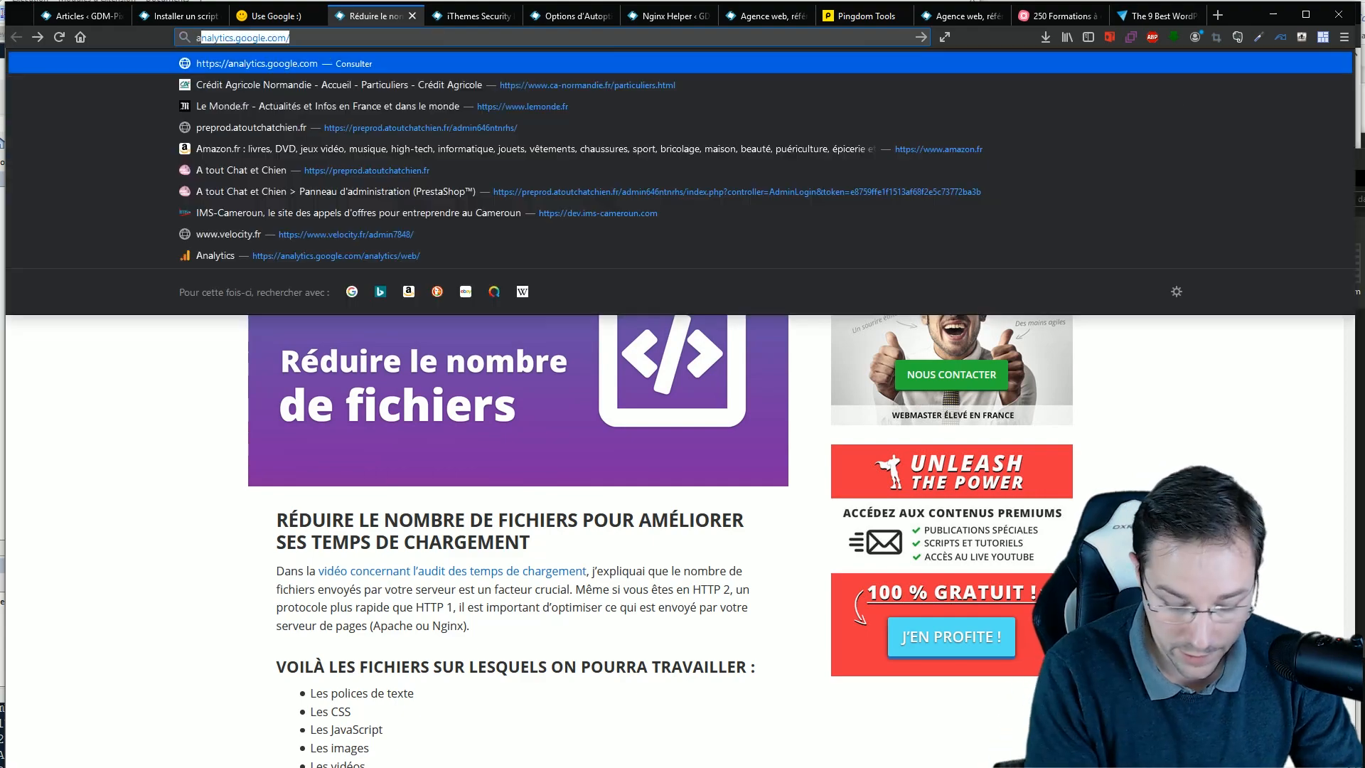
key(BackSpace)
text(zy)
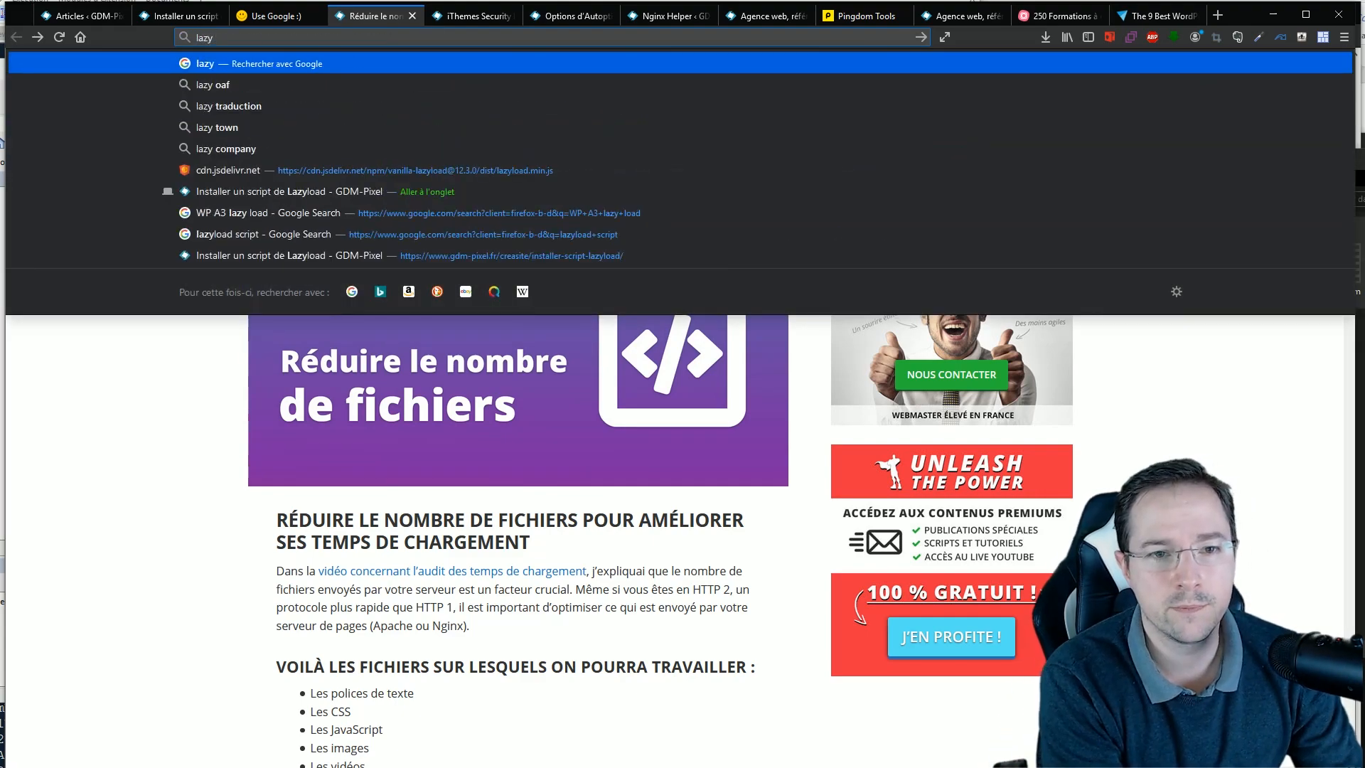
text( load scri)
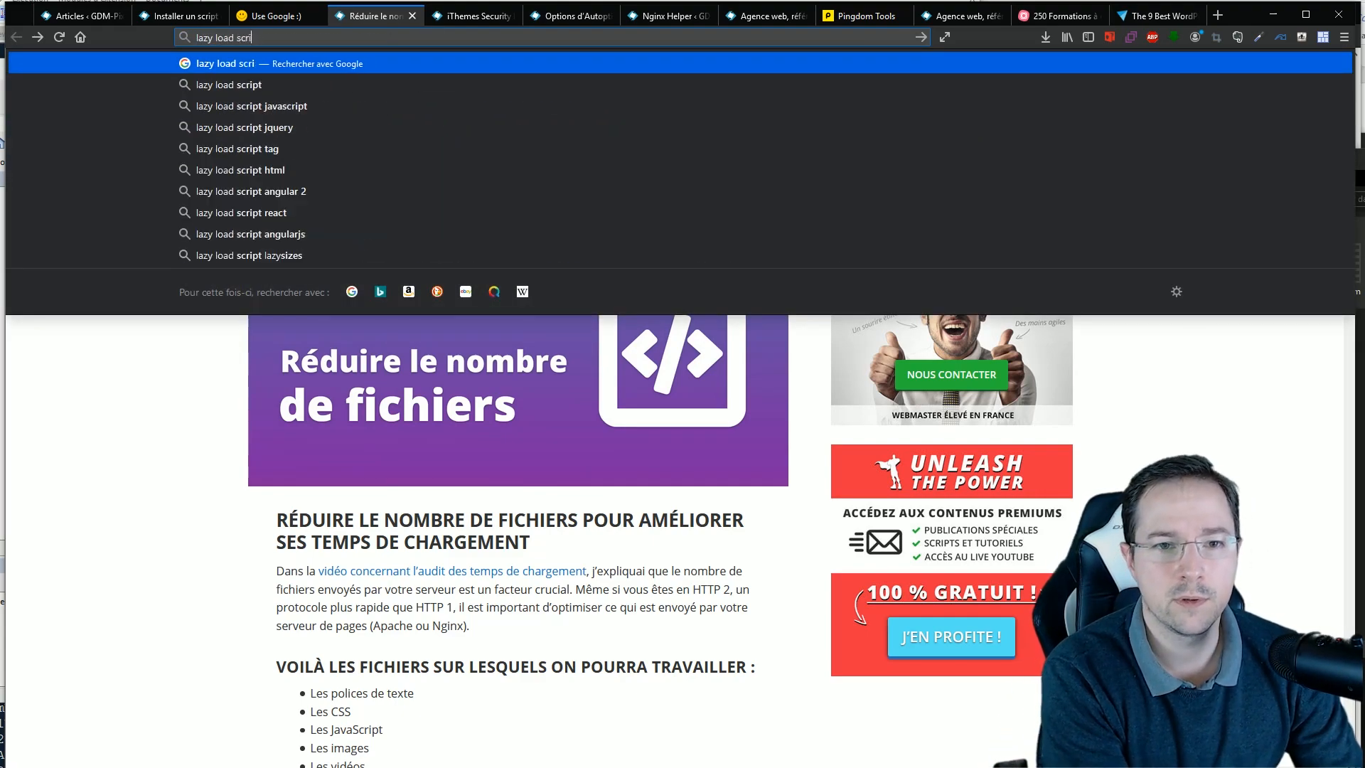
text(pt)
key(Return)
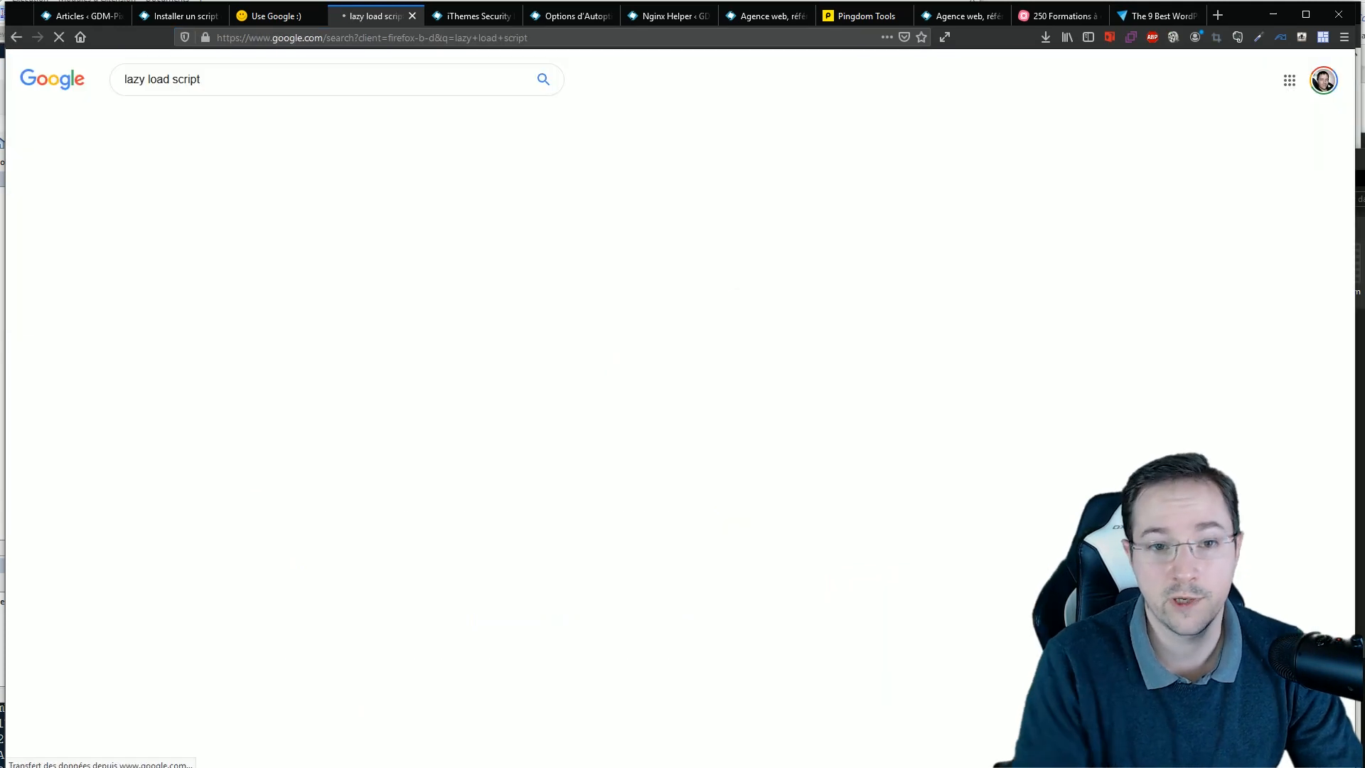
Open the verlok/lazyload GitHub result, follow its link to the LazyLoad documentation site and read the HTML getting-started examples
key(F12)
click(116, 183)
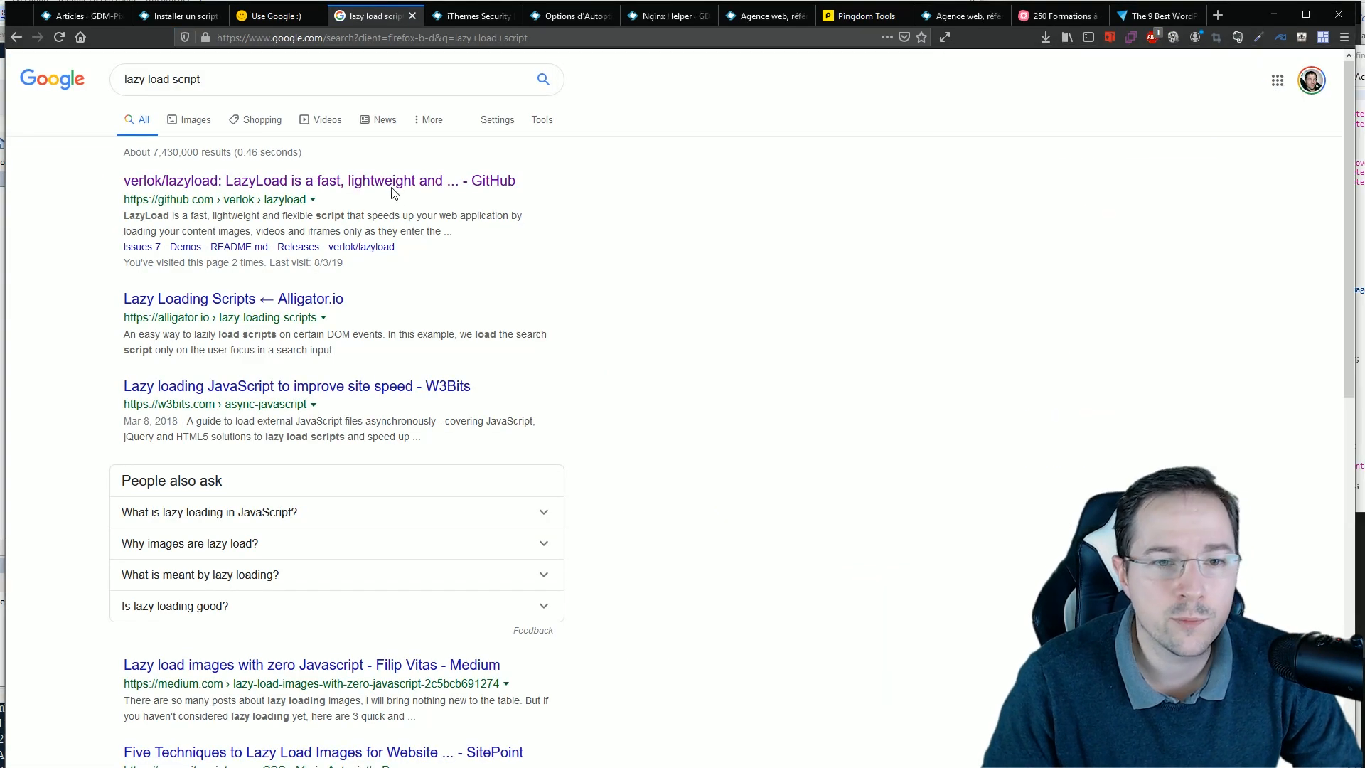
click(329, 178)
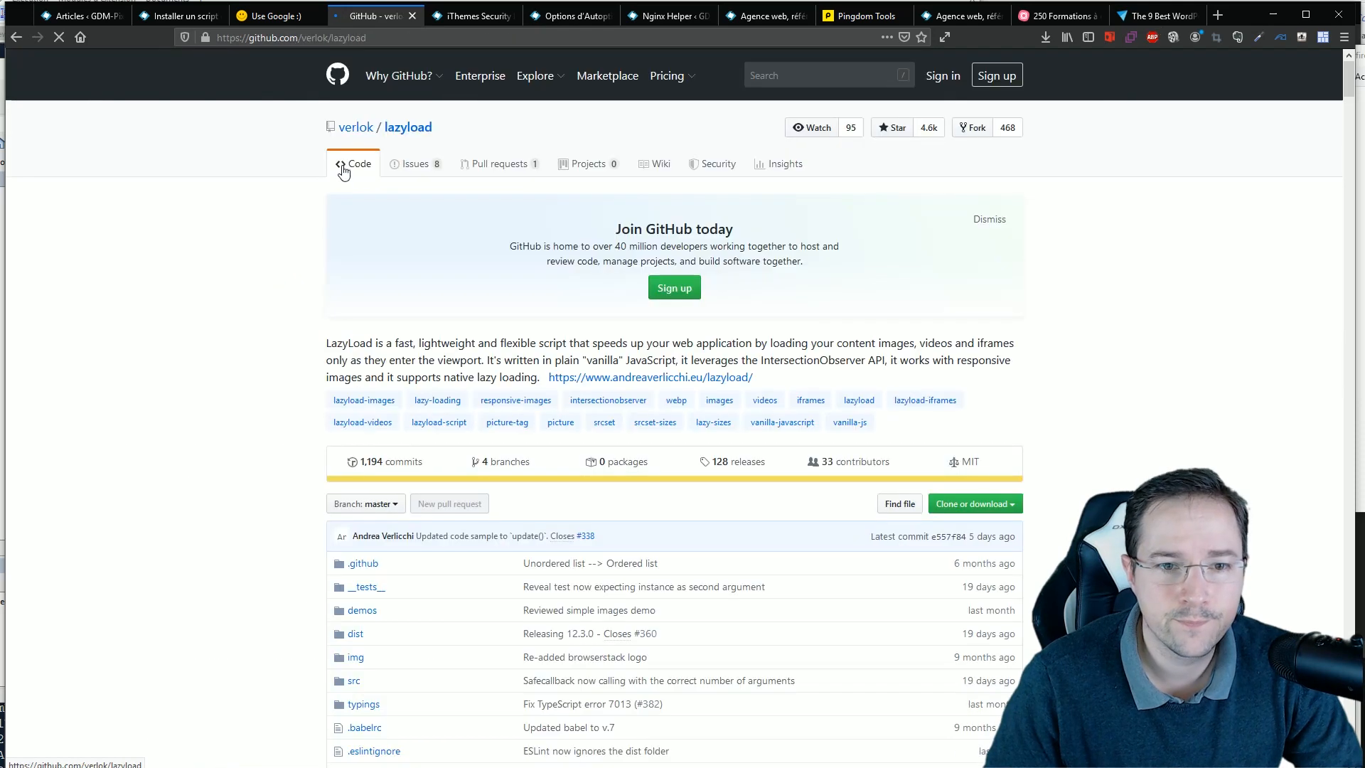
click(623, 378)
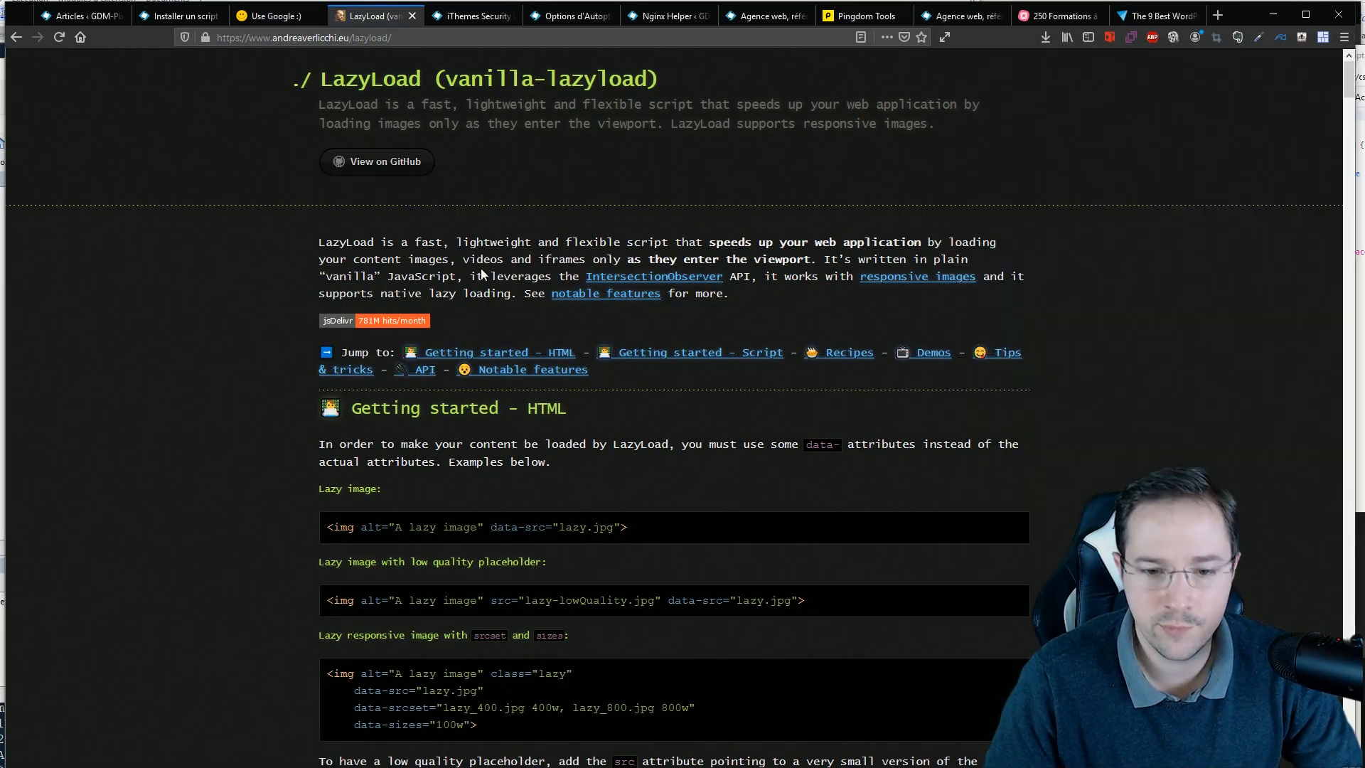
scroll(236, 315, down, 7)
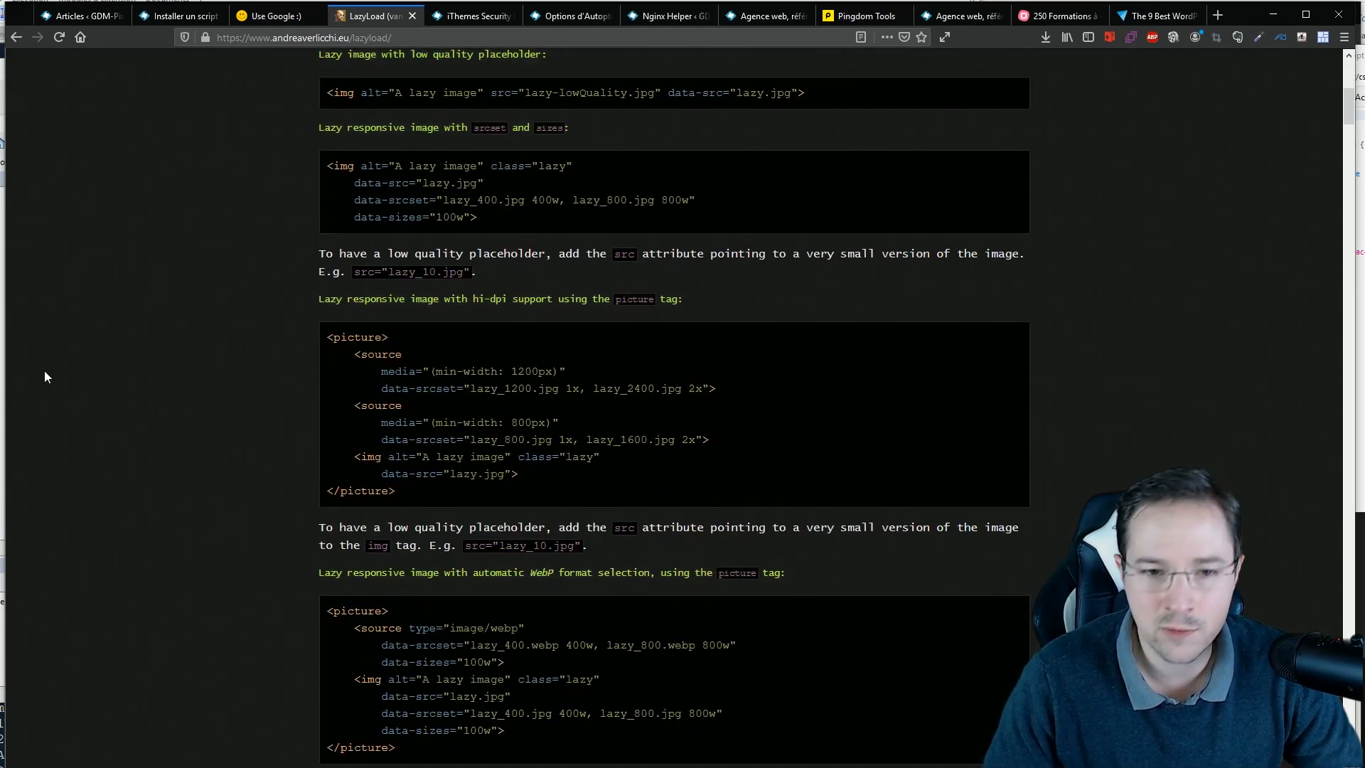
Inspect the panda image on the Use Google page and place the developer tools window over the page's centre
click(249, 10)
right_click(696, 382)
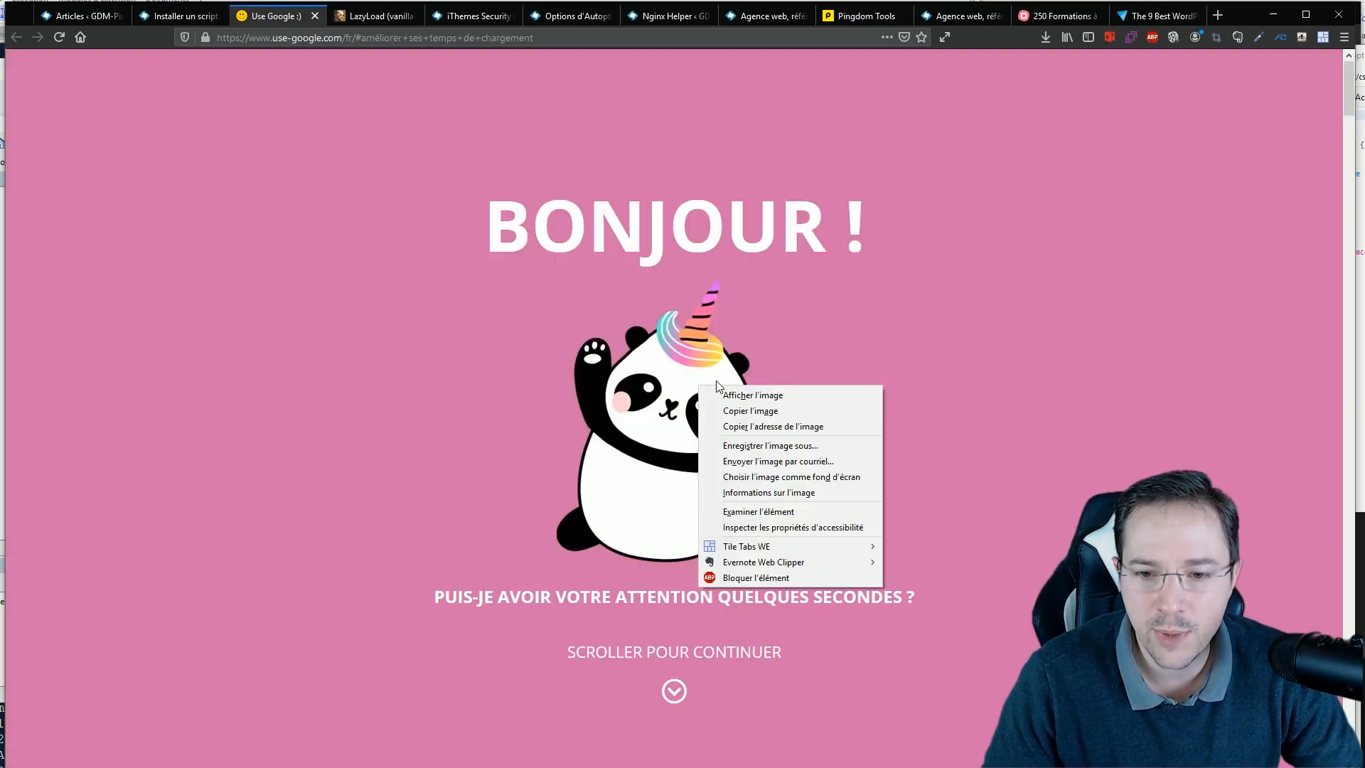
click(731, 509)
drag(1233, 69, 544, 125)
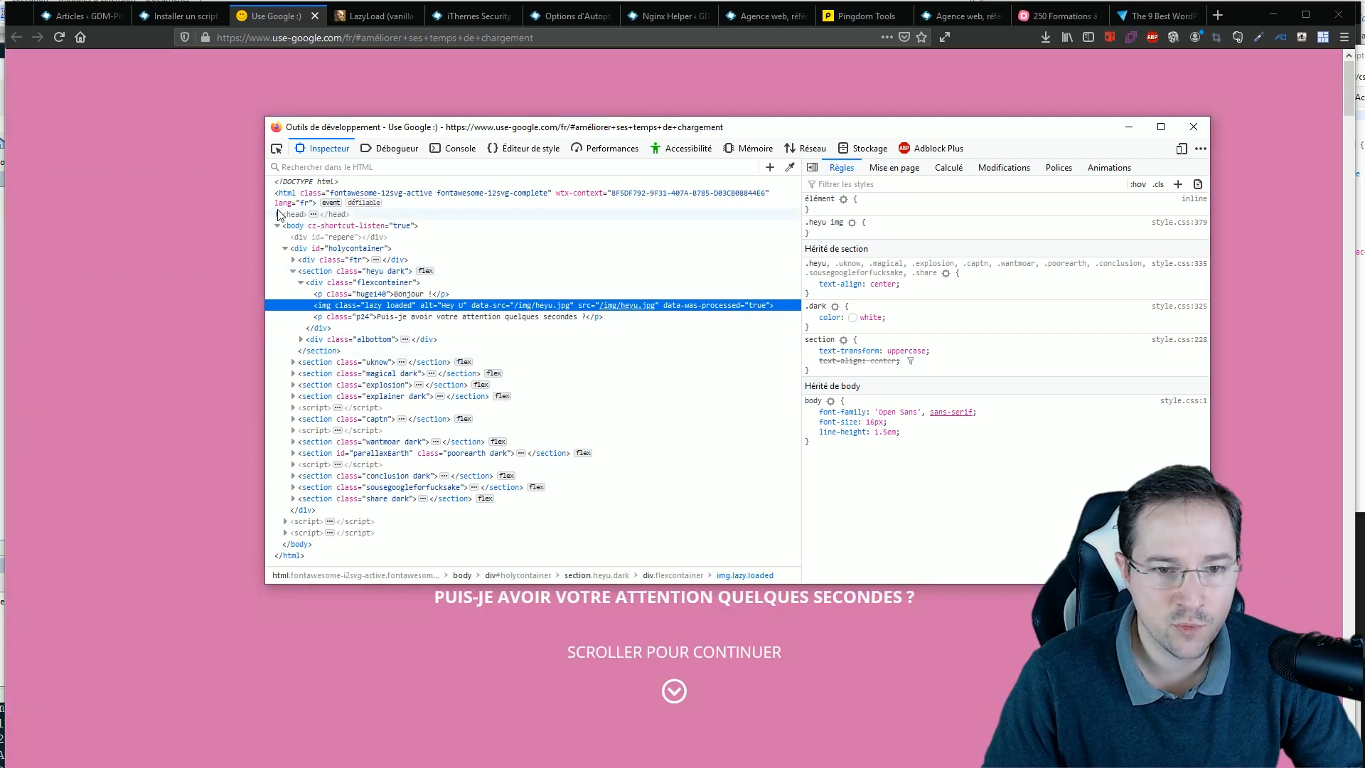
Expand the head element of the Use Google page and examine its stylesheets and scripts
click(278, 214)
scroll(342, 295, down, 6)
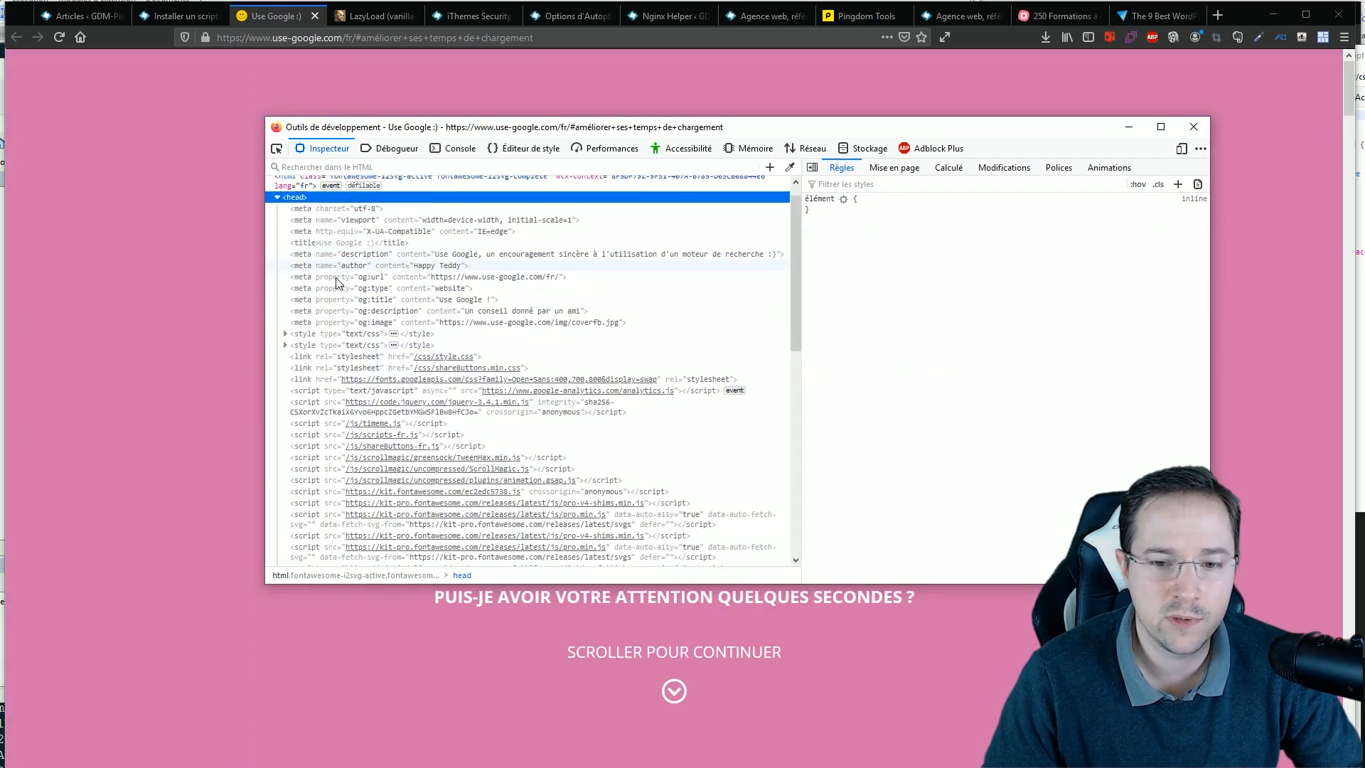
scroll(341, 295, down, 5)
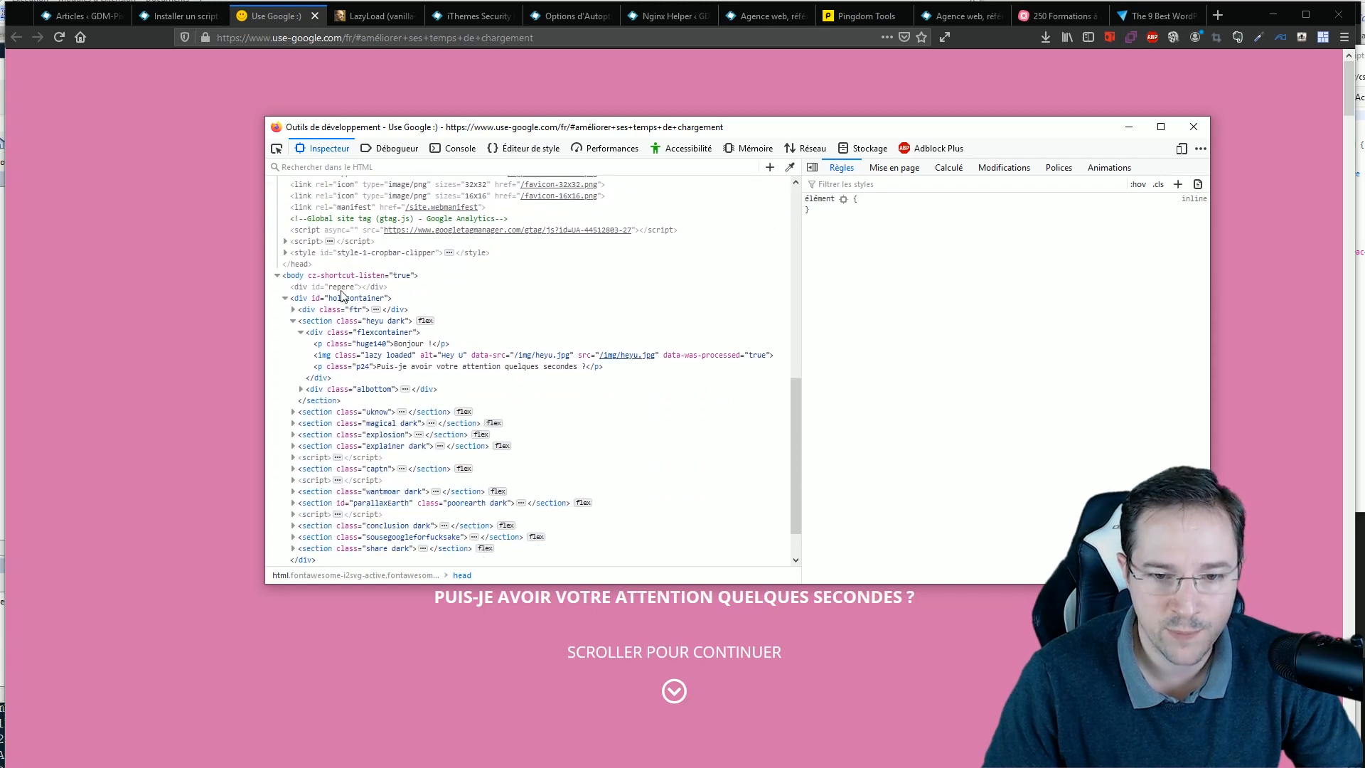
Expand the uknow section's markup and compare its lazy image's attributes before and after bringing the image into view on the page
drag(437, 128, 1002, 146)
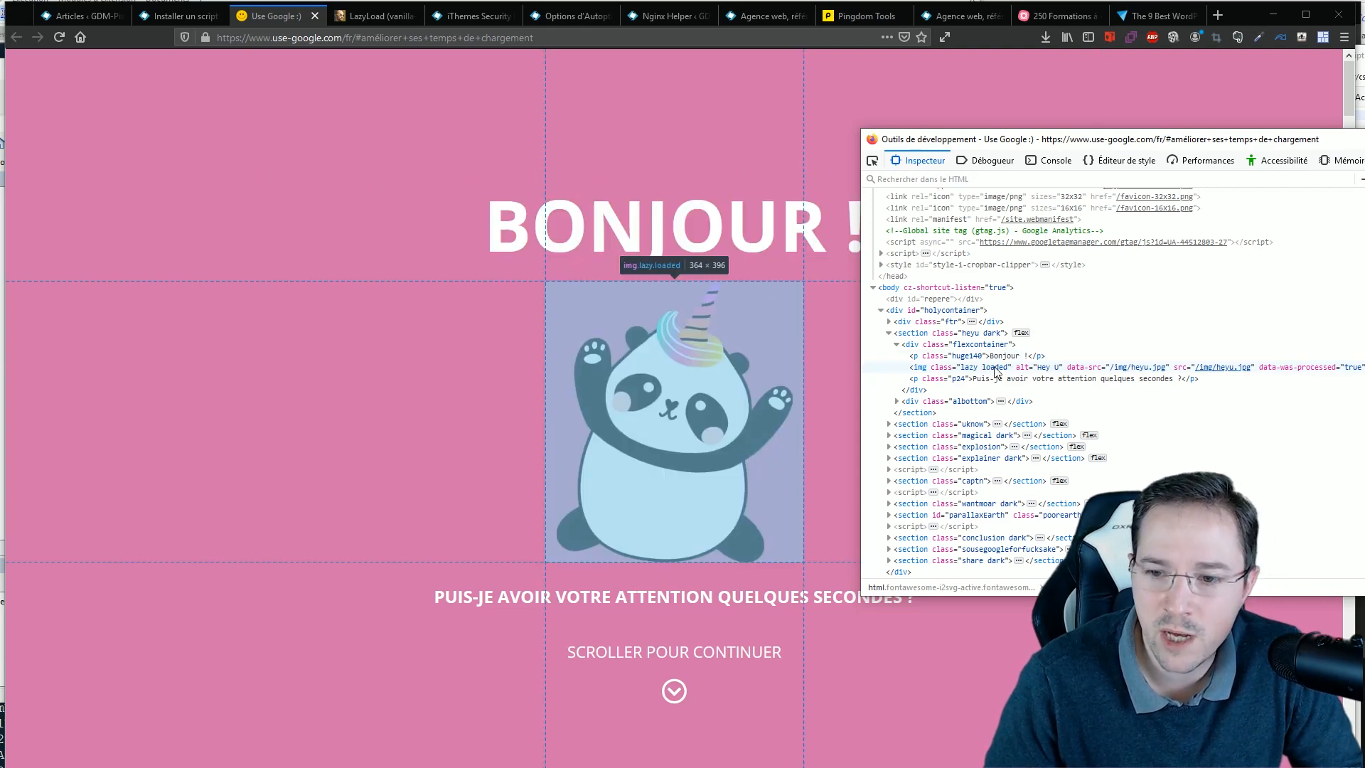
click(889, 333)
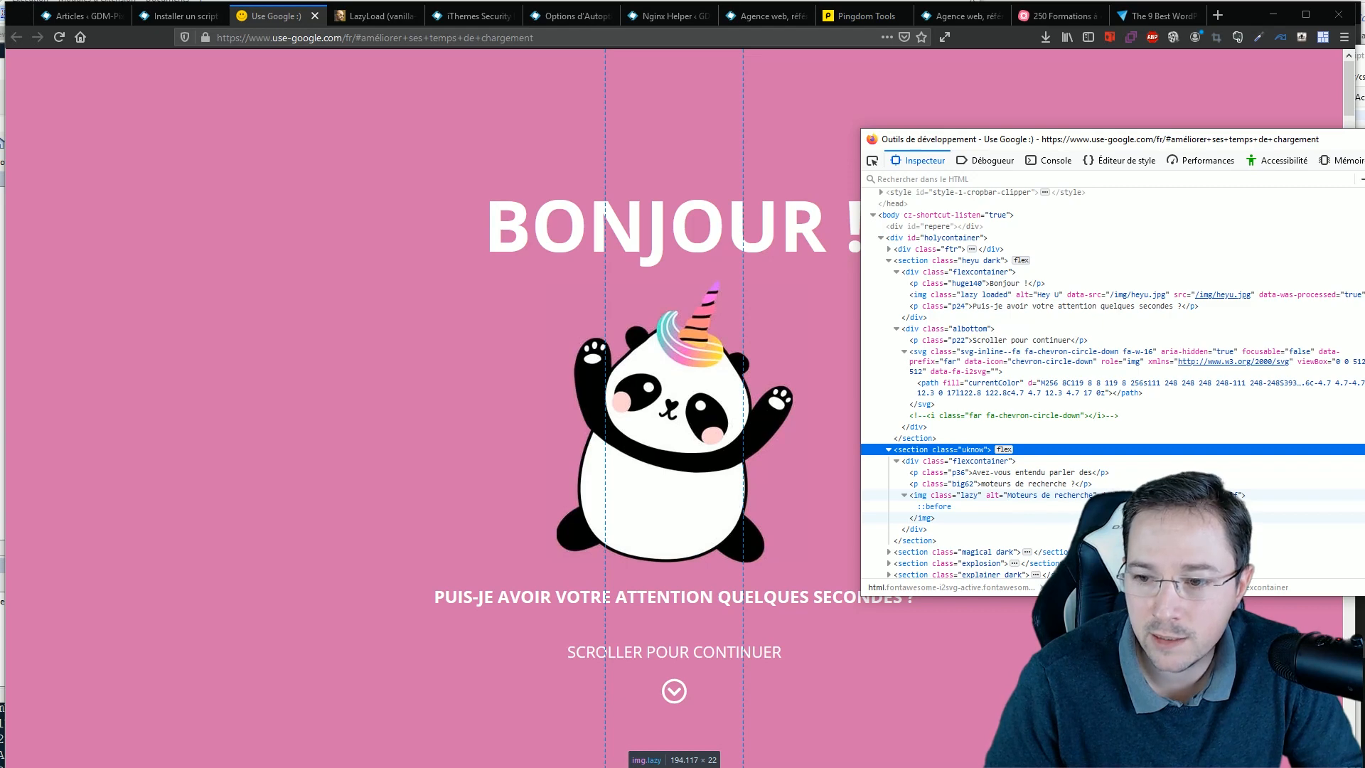
scroll(304, 260, down, 3)
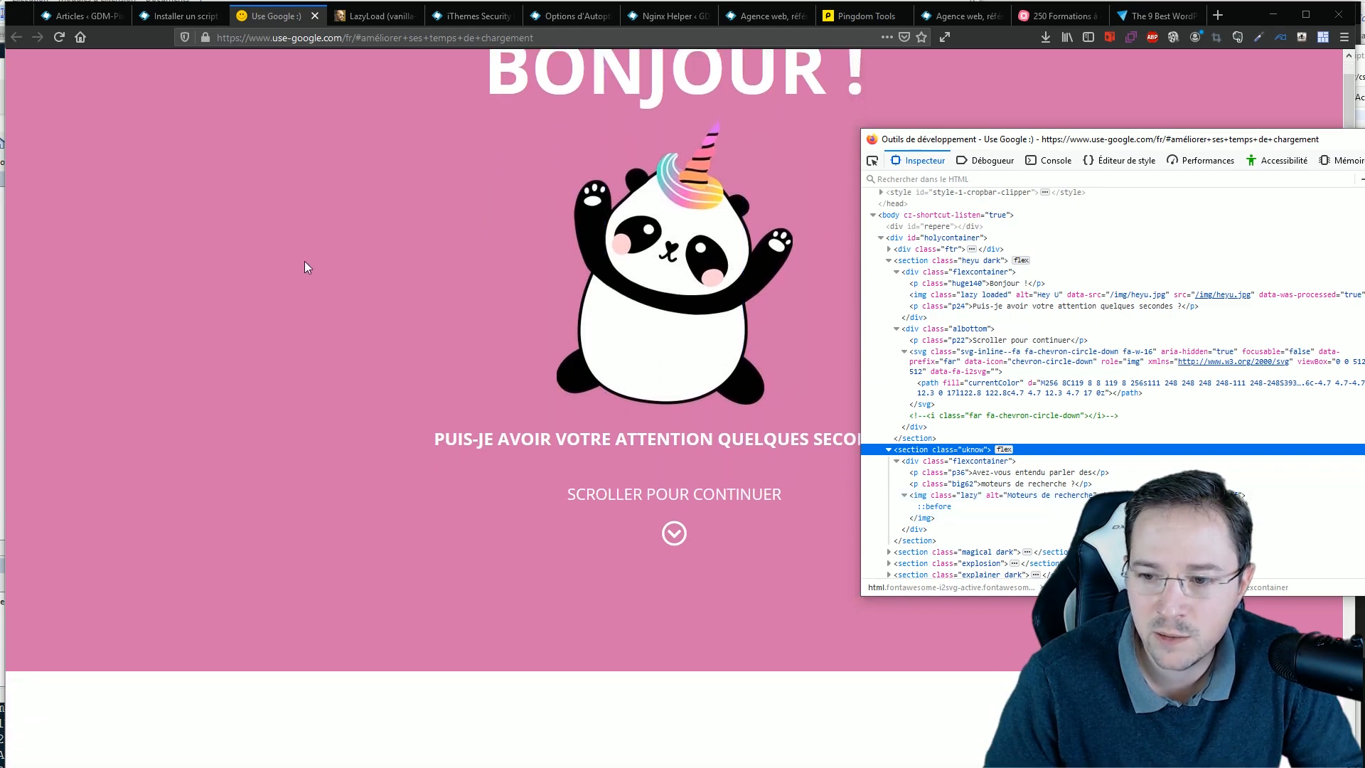
scroll(300, 270, down, 6)
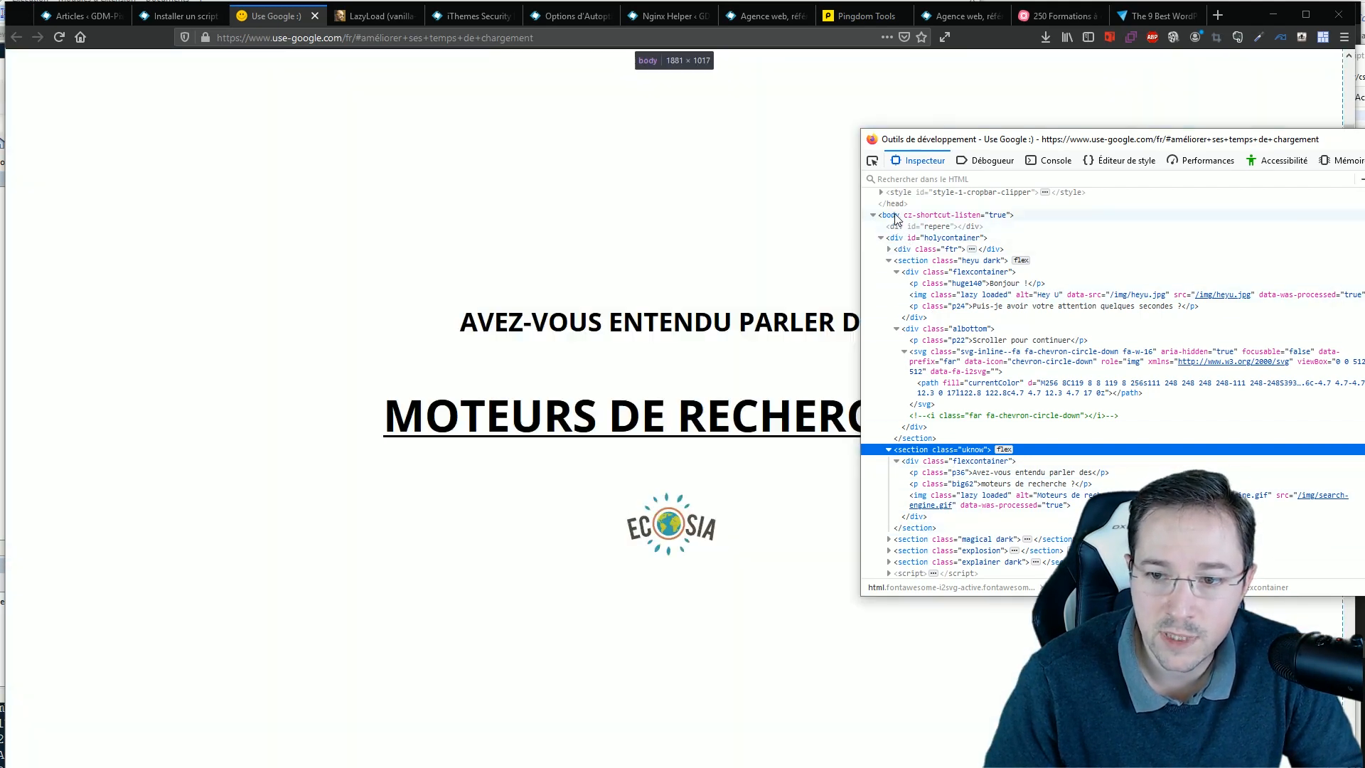
Expand all nodes inside the body element and review the markup of the page's sections and images
right_click(898, 215)
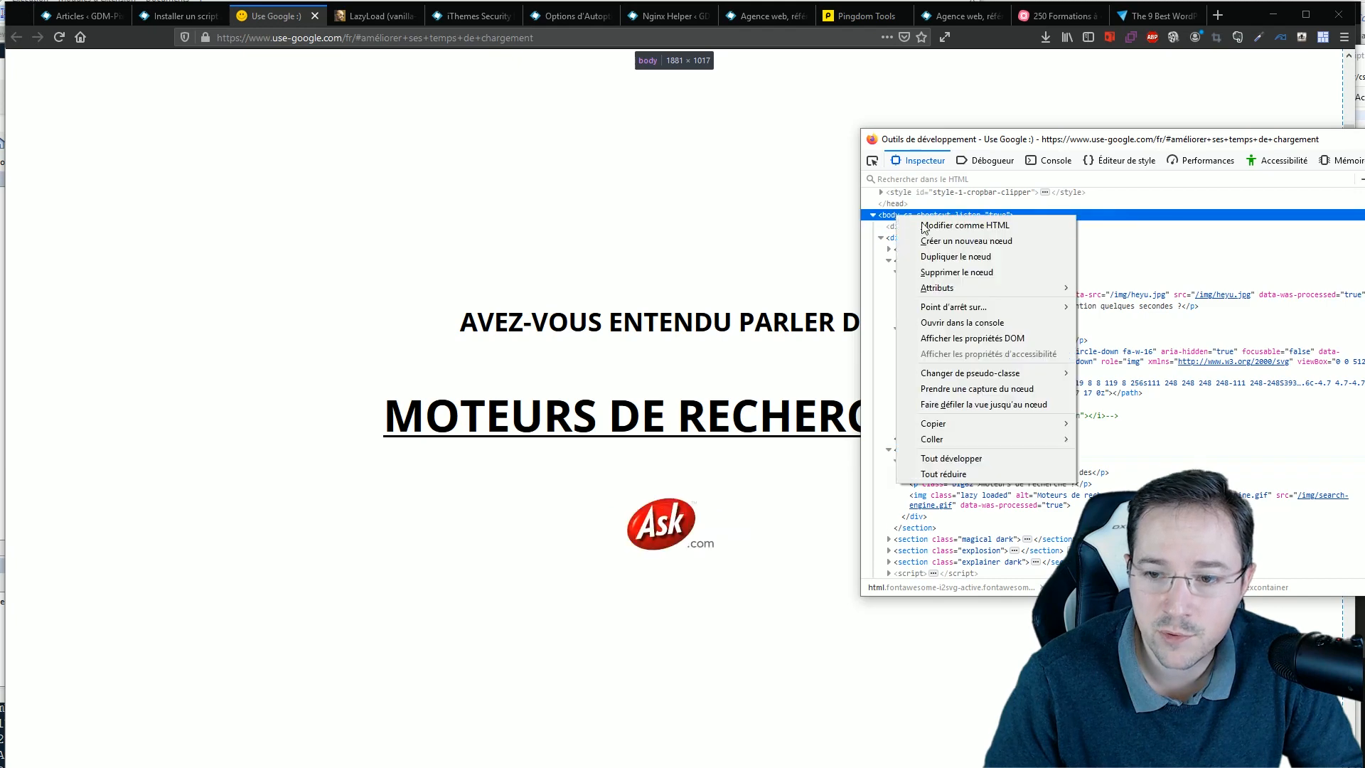
click(952, 458)
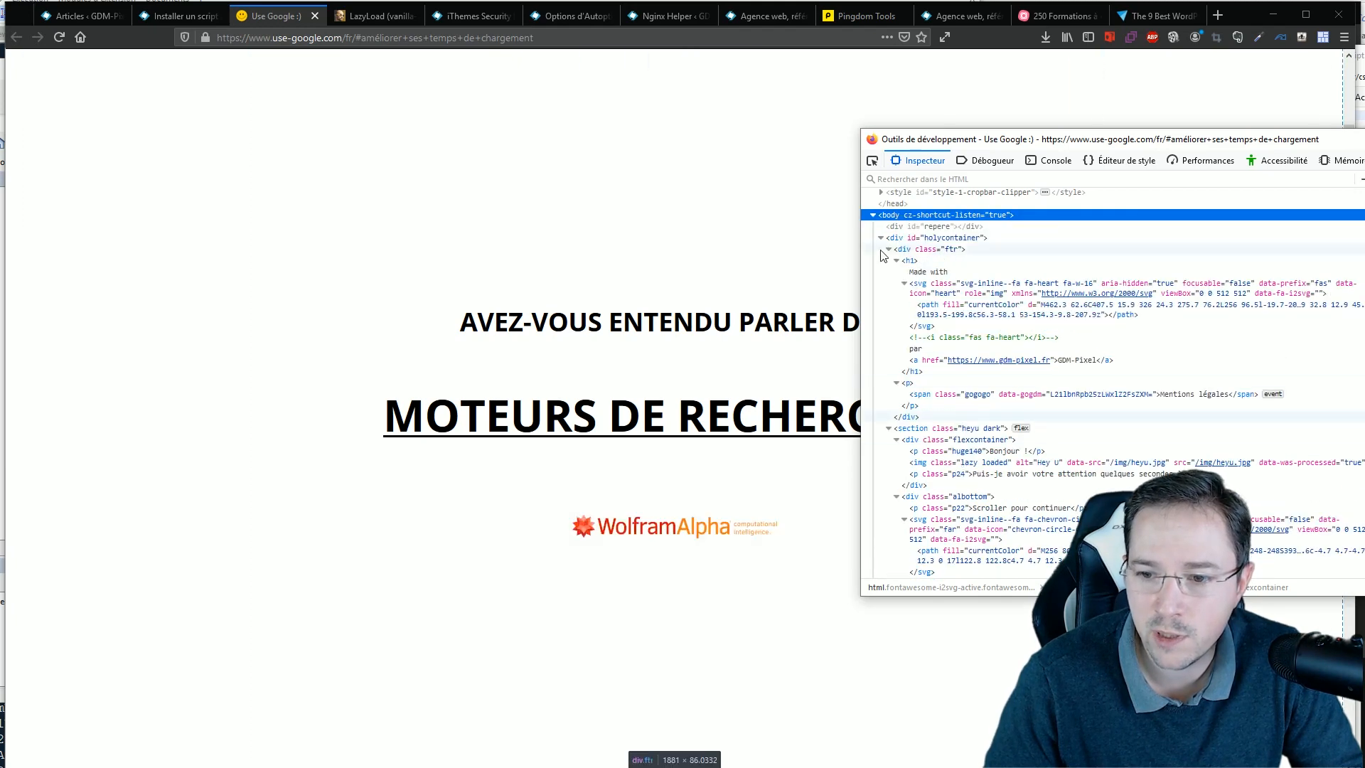
scroll(917, 275, down, 1)
scroll(917, 276, down, 5)
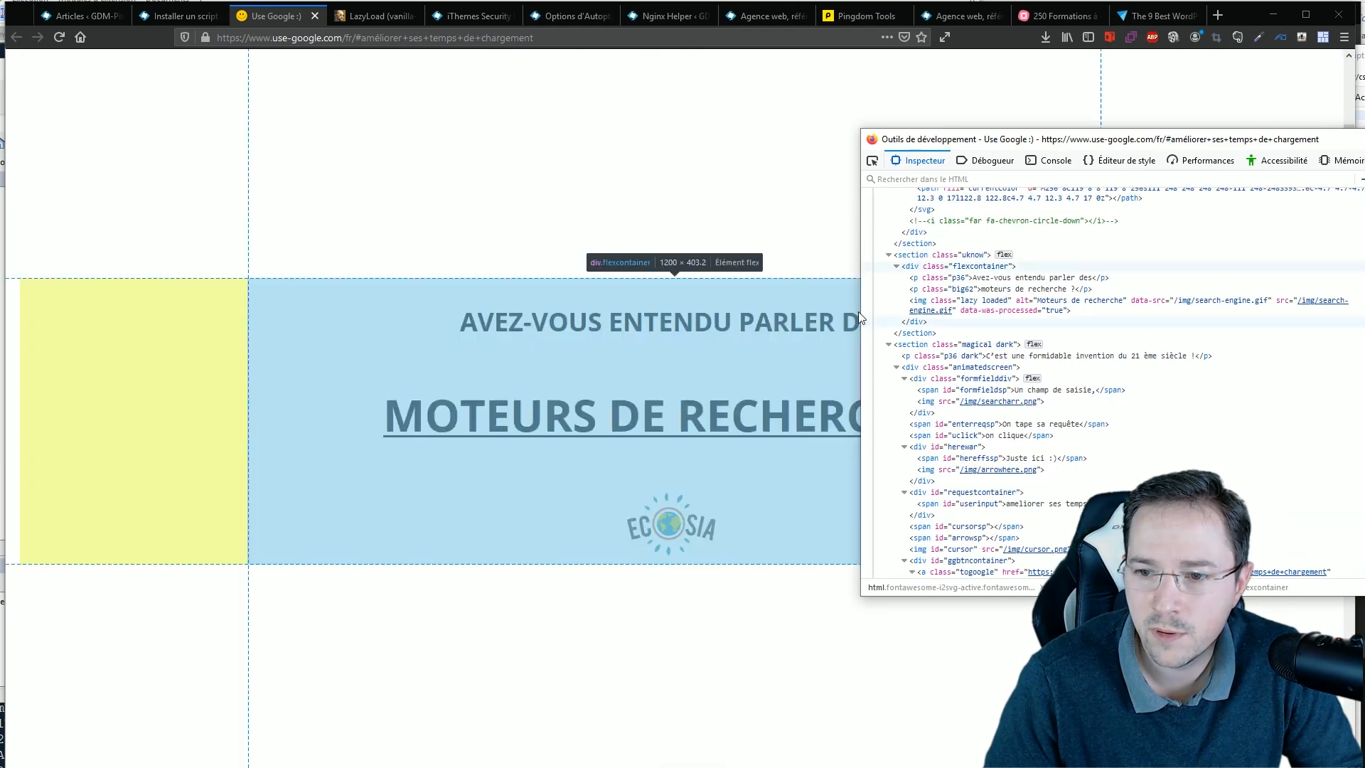
Examine the Use Google page down past its conclusion and back to the greeting to observe how its images load
scroll(339, 143, down, 10)
scroll(342, 147, down, 15)
scroll(343, 153, down, 15)
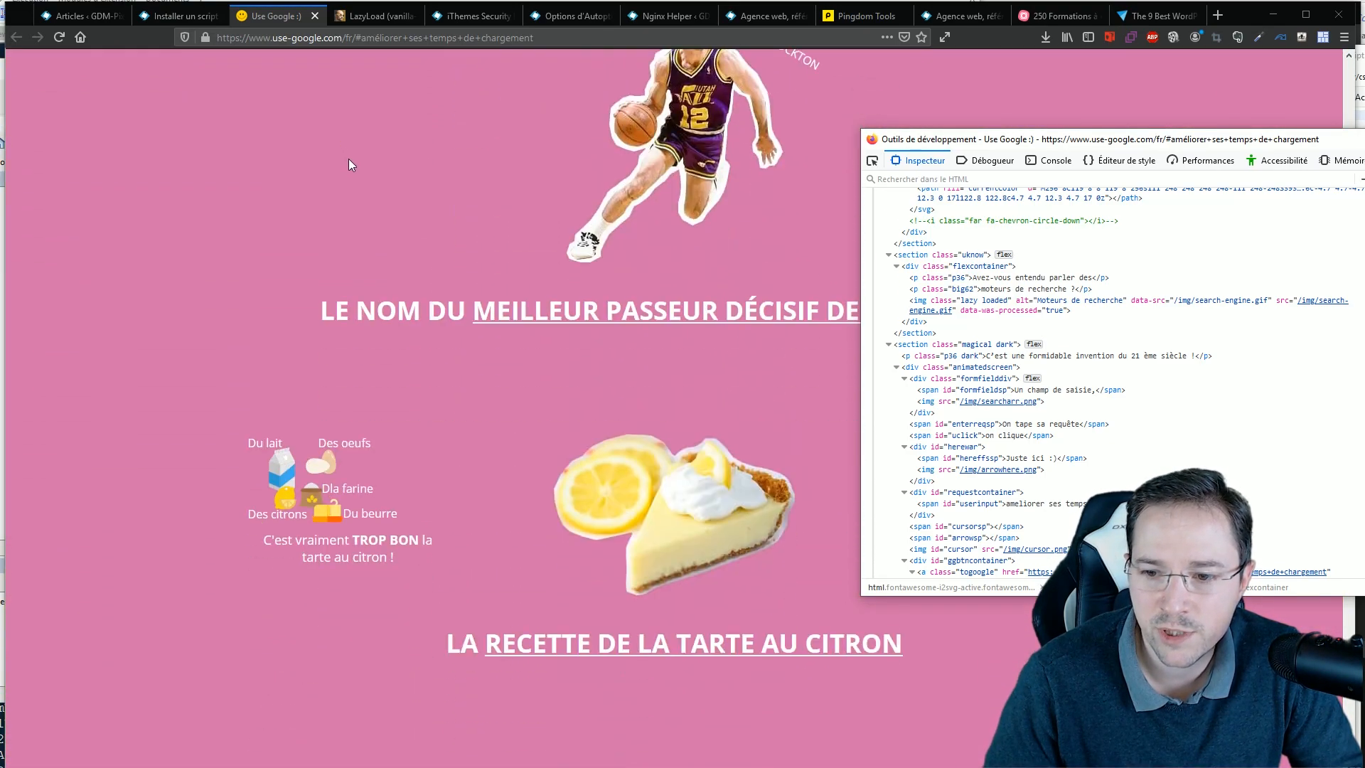
scroll(349, 159, down, 15)
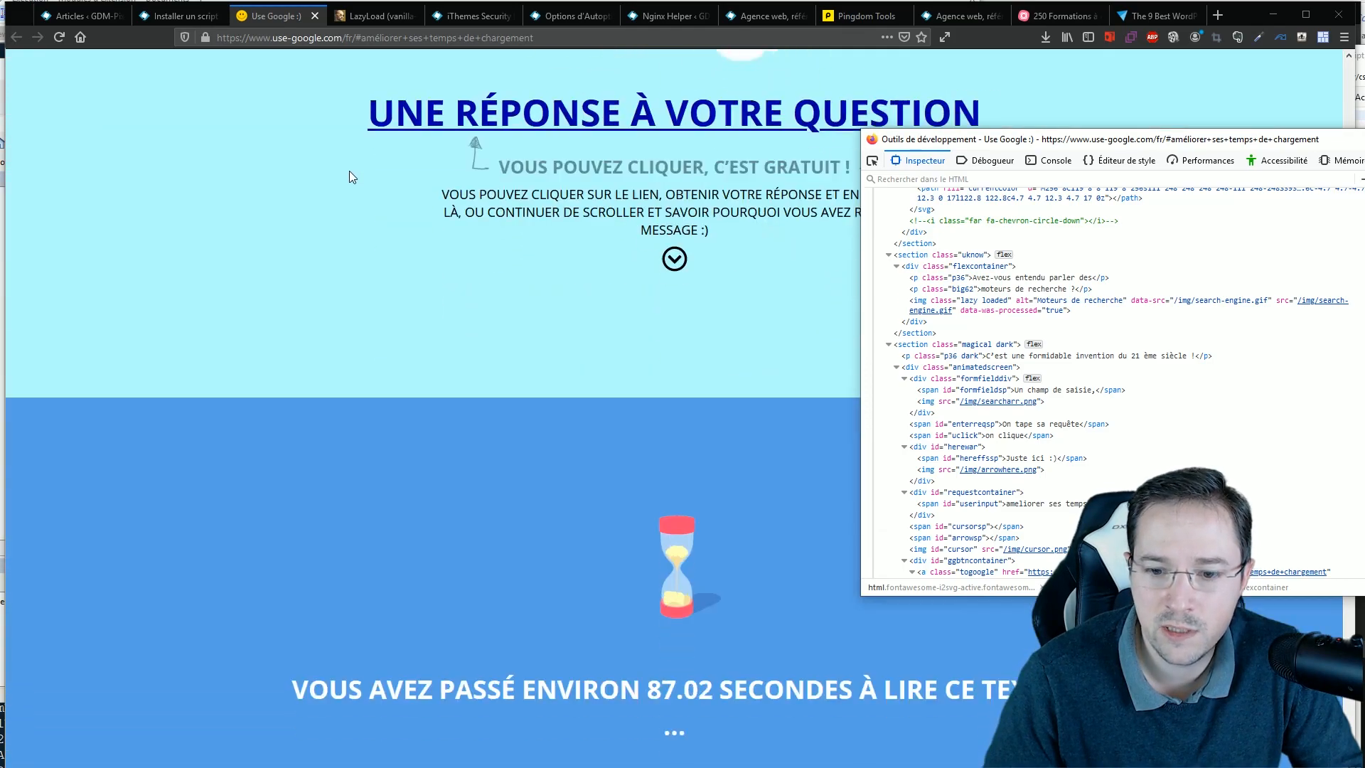
scroll(348, 176, down, 15)
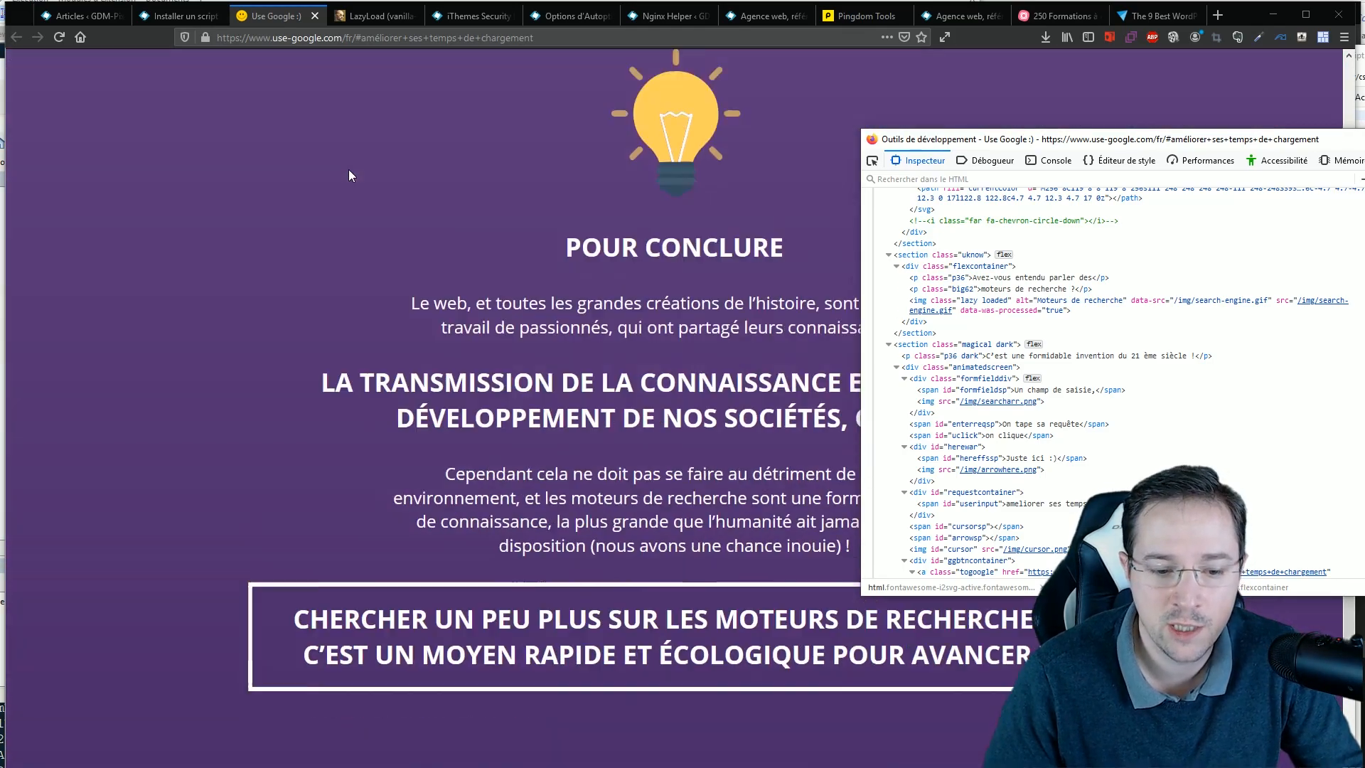
scroll(349, 176, down, 10)
scroll(438, 253, down, 5)
scroll(451, 268, up, 15)
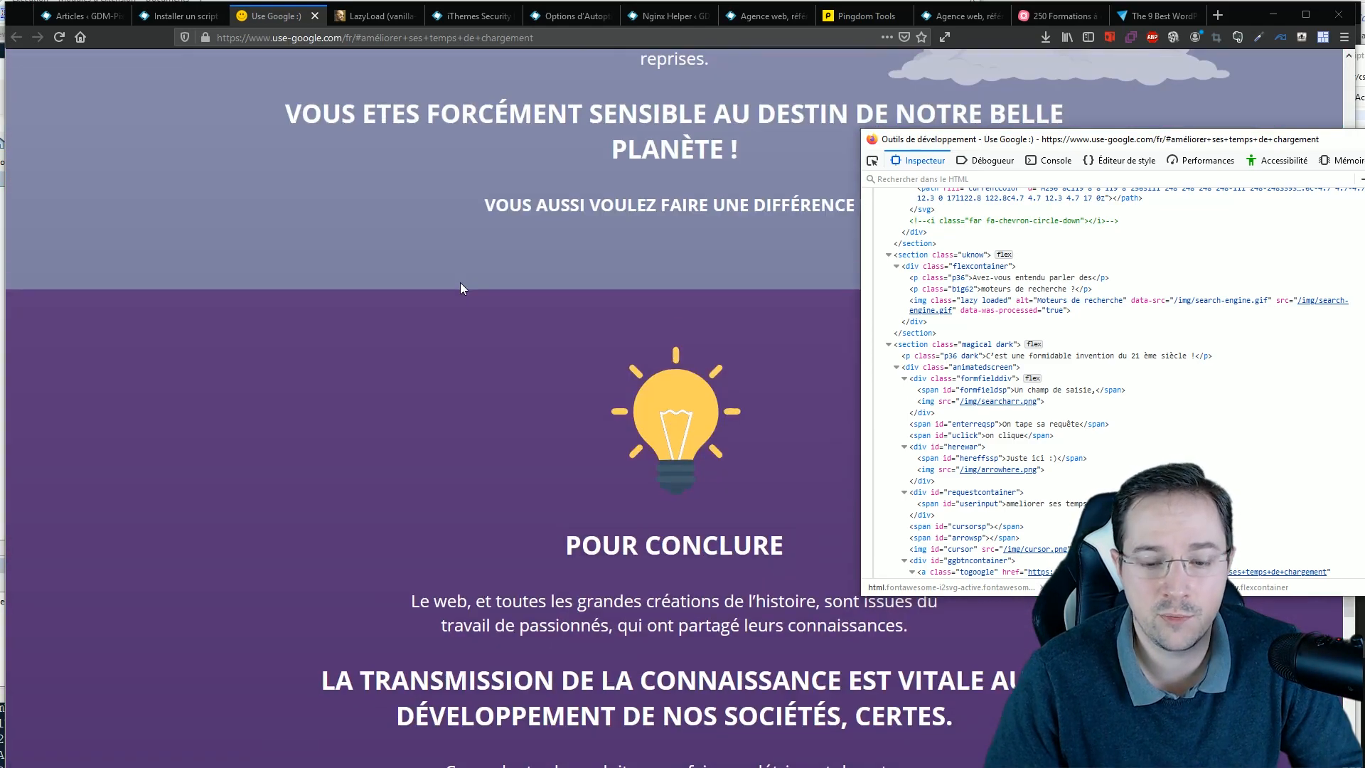
scroll(450, 272, up, 15)
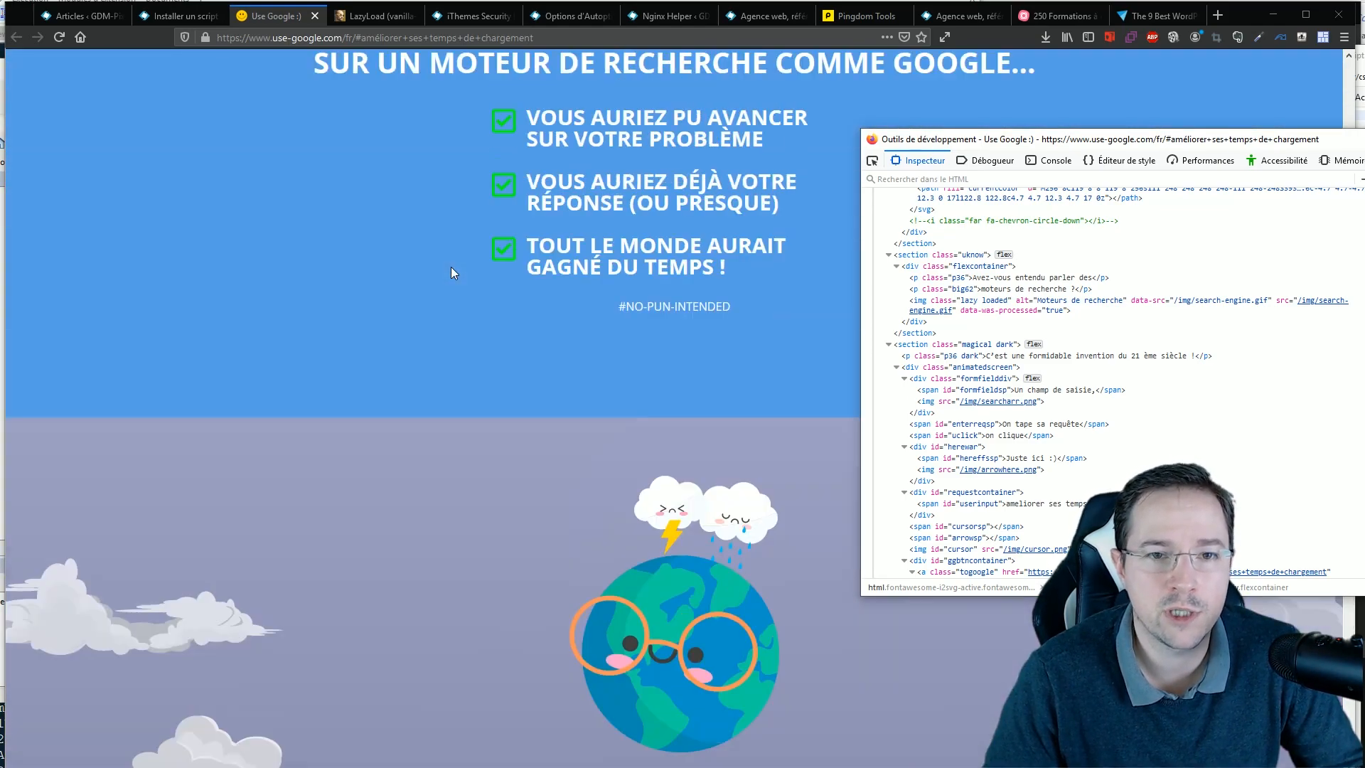
scroll(450, 267, up, 15)
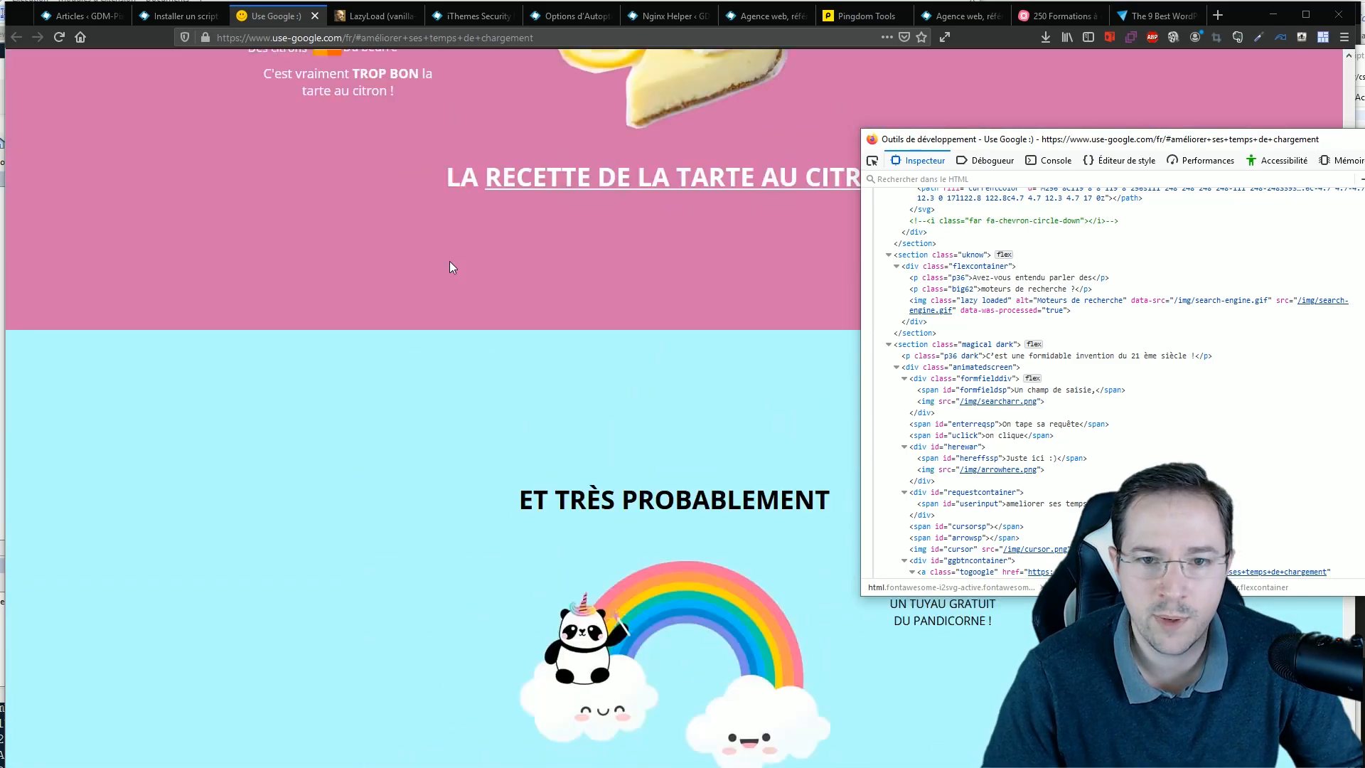
scroll(449, 268, up, 2)
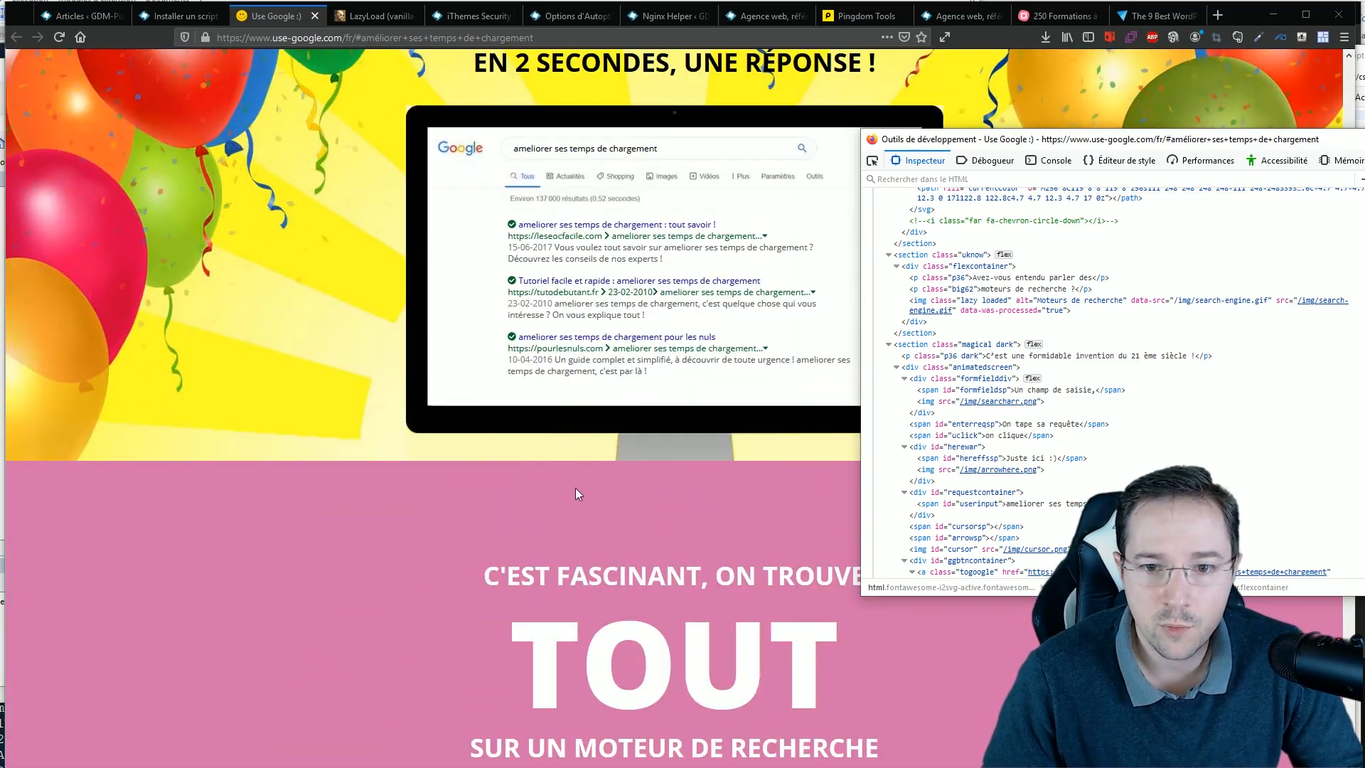
scroll(577, 486, up, 10)
scroll(556, 483, up, 10)
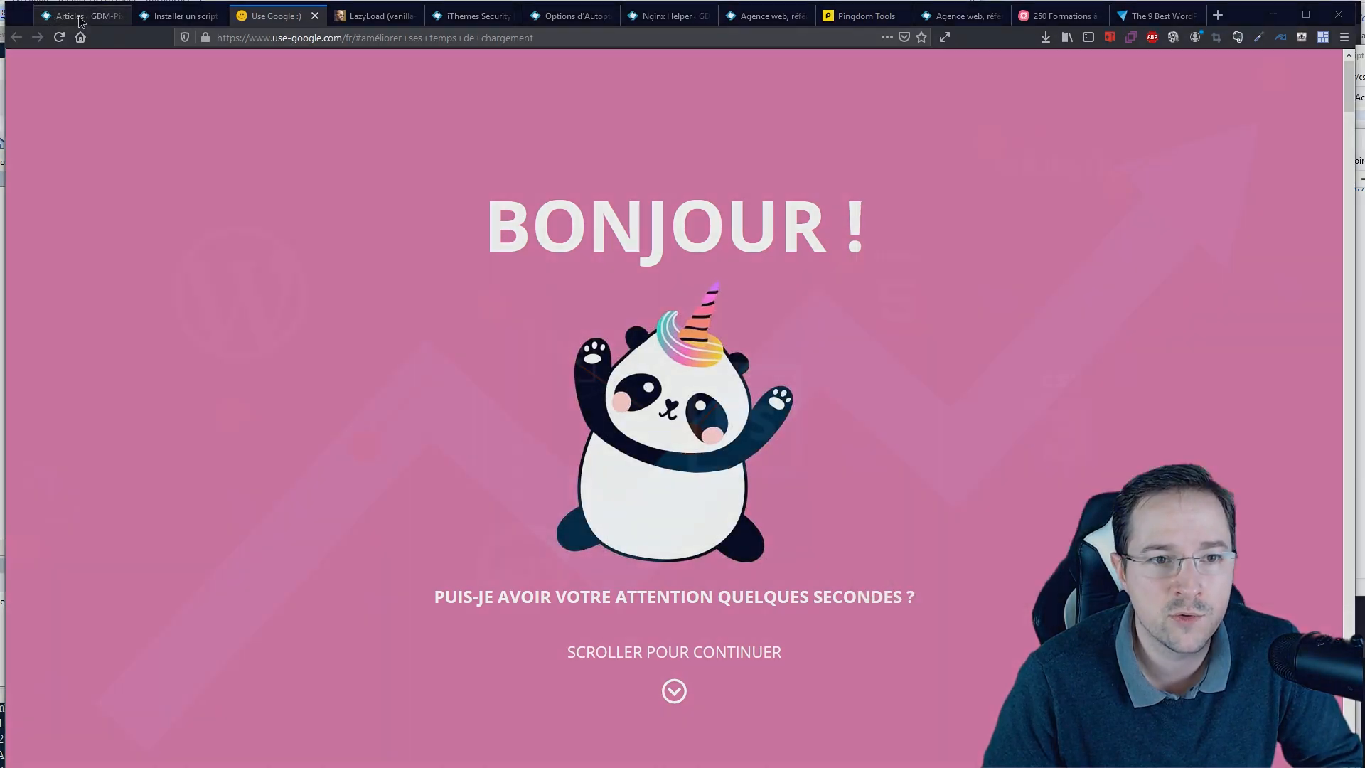
Open the a3 Lazy Load settings from the WordPress admin and review the activation and Lazy Load Images options
click(77, 15)
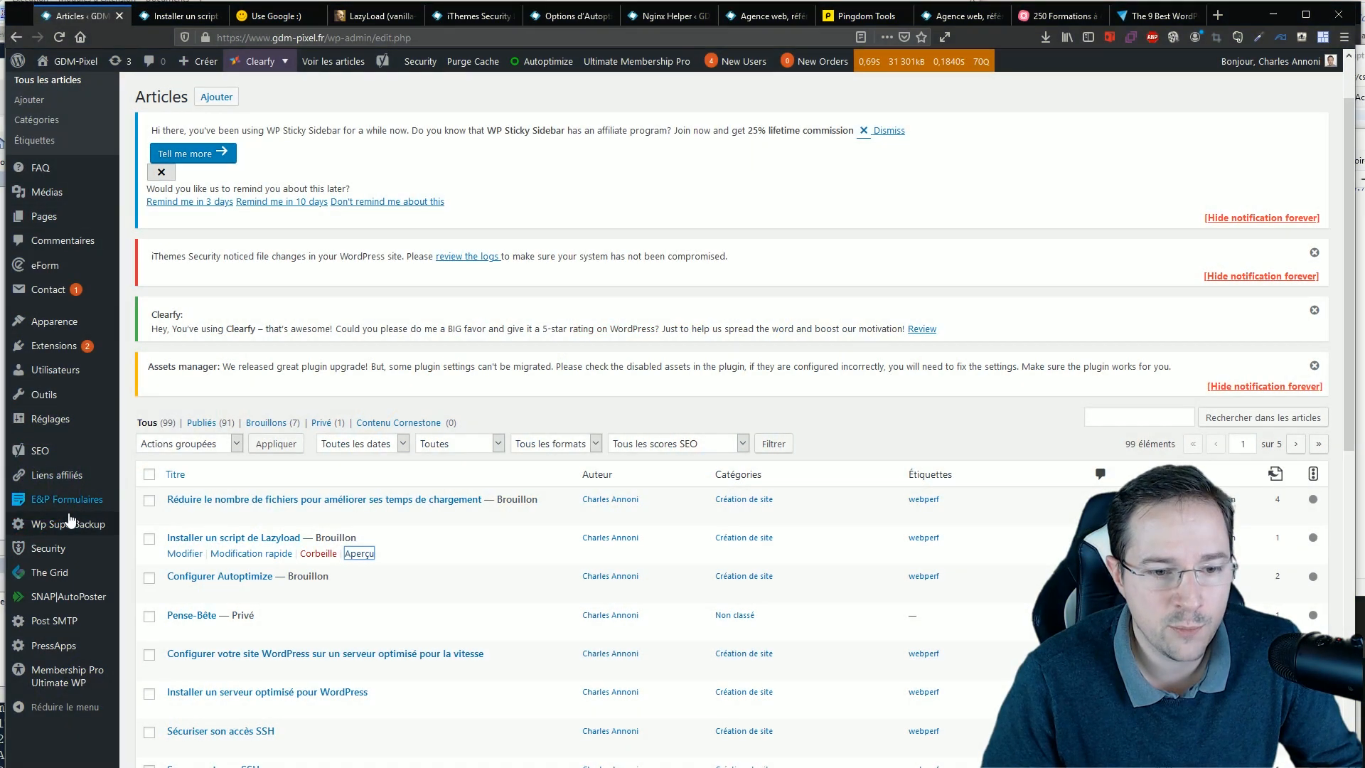
mouse_move(62, 421)
click(164, 549)
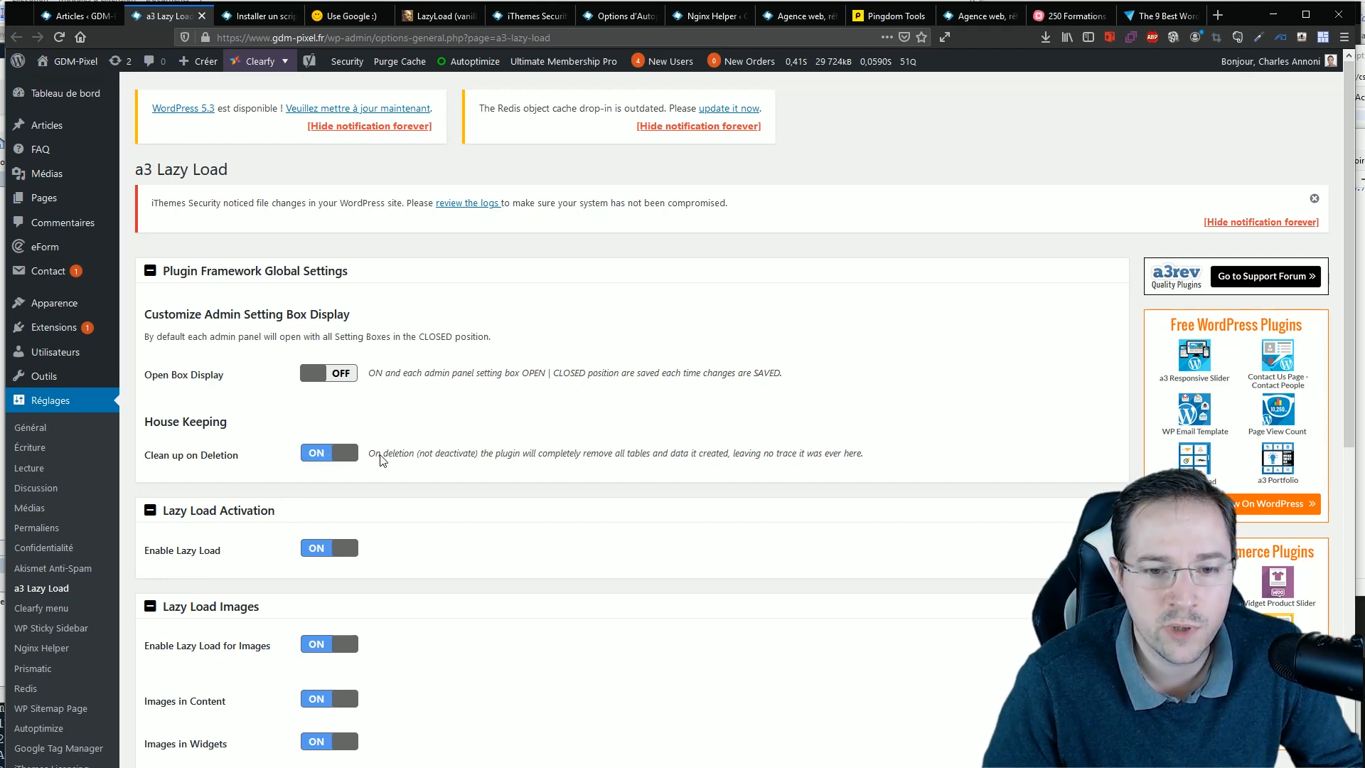
scroll(430, 252, down, 2)
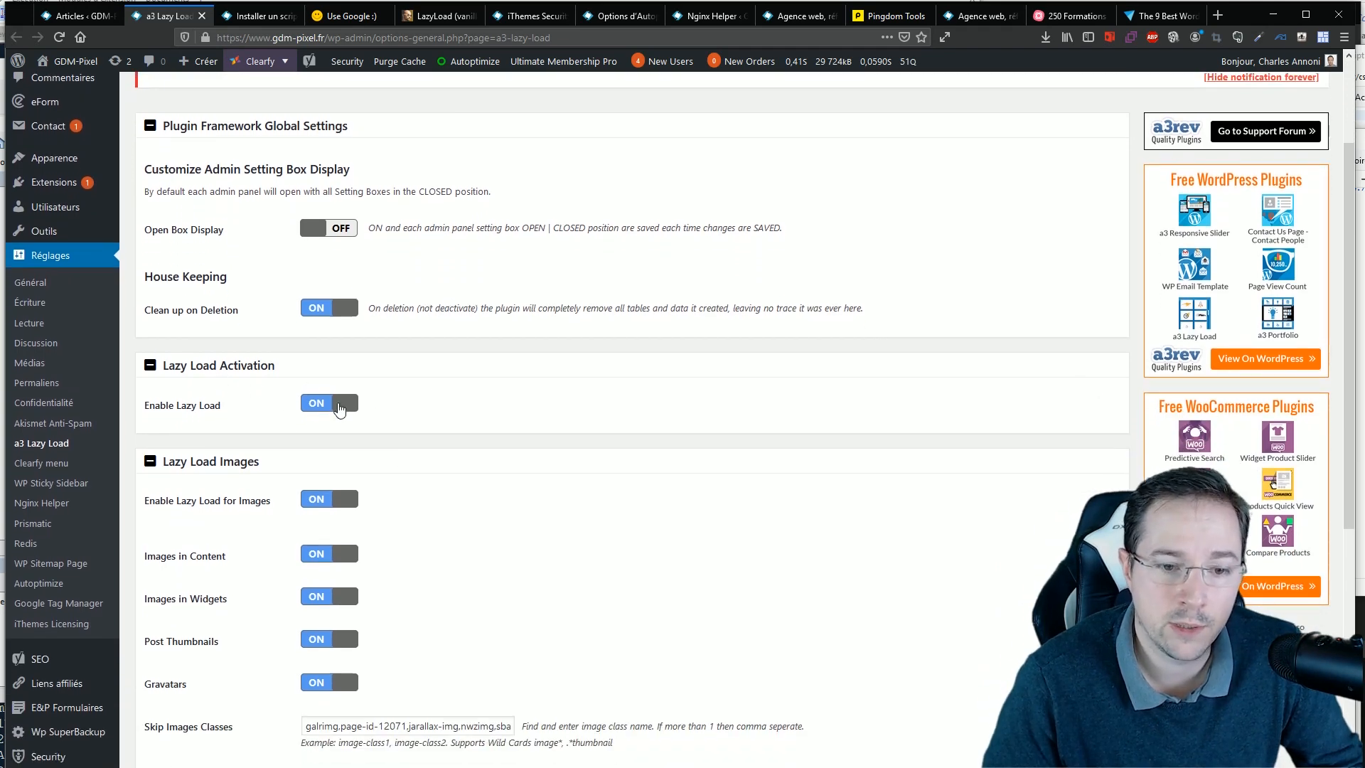
scroll(337, 392, down, 1)
scroll(337, 391, down, 3)
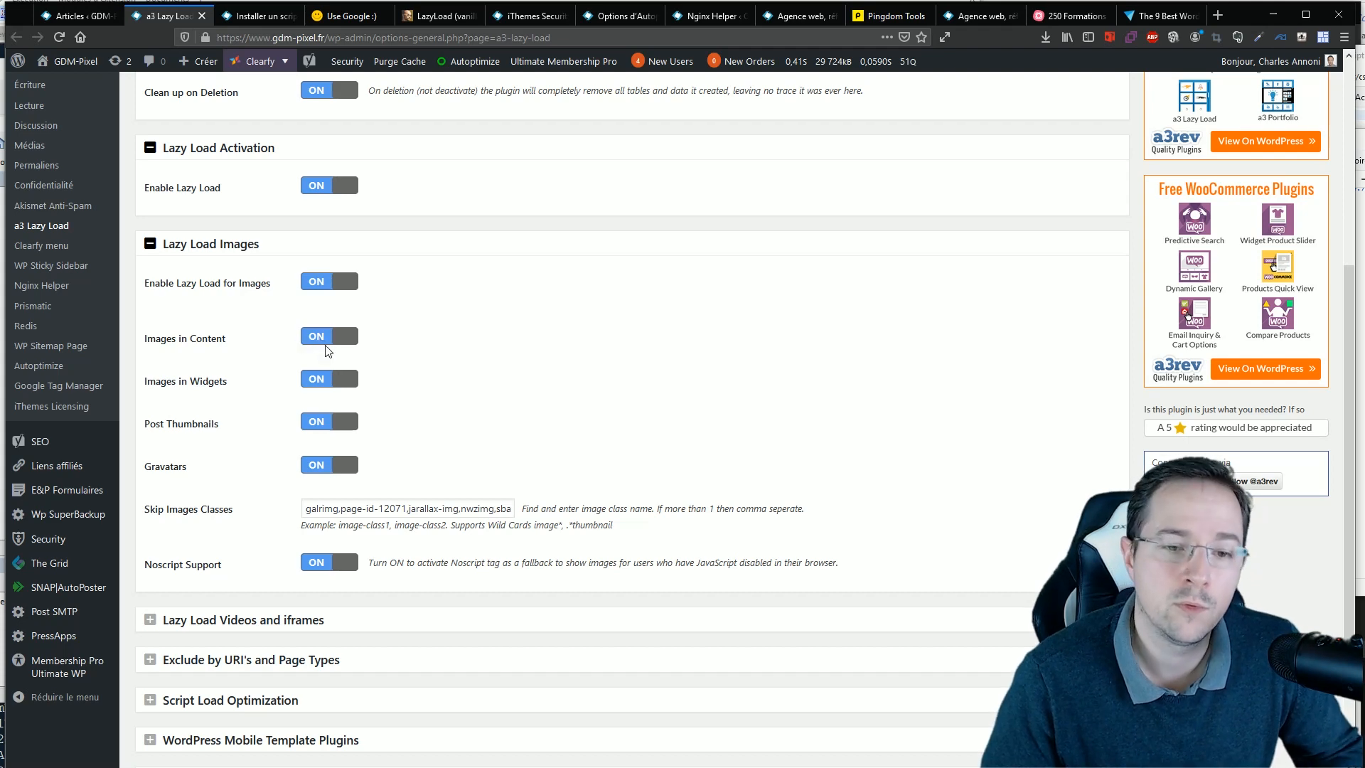
Check the introduction and script section of the Lazyload installation article preview and return to the a3 Lazy Load settings
click(246, 20)
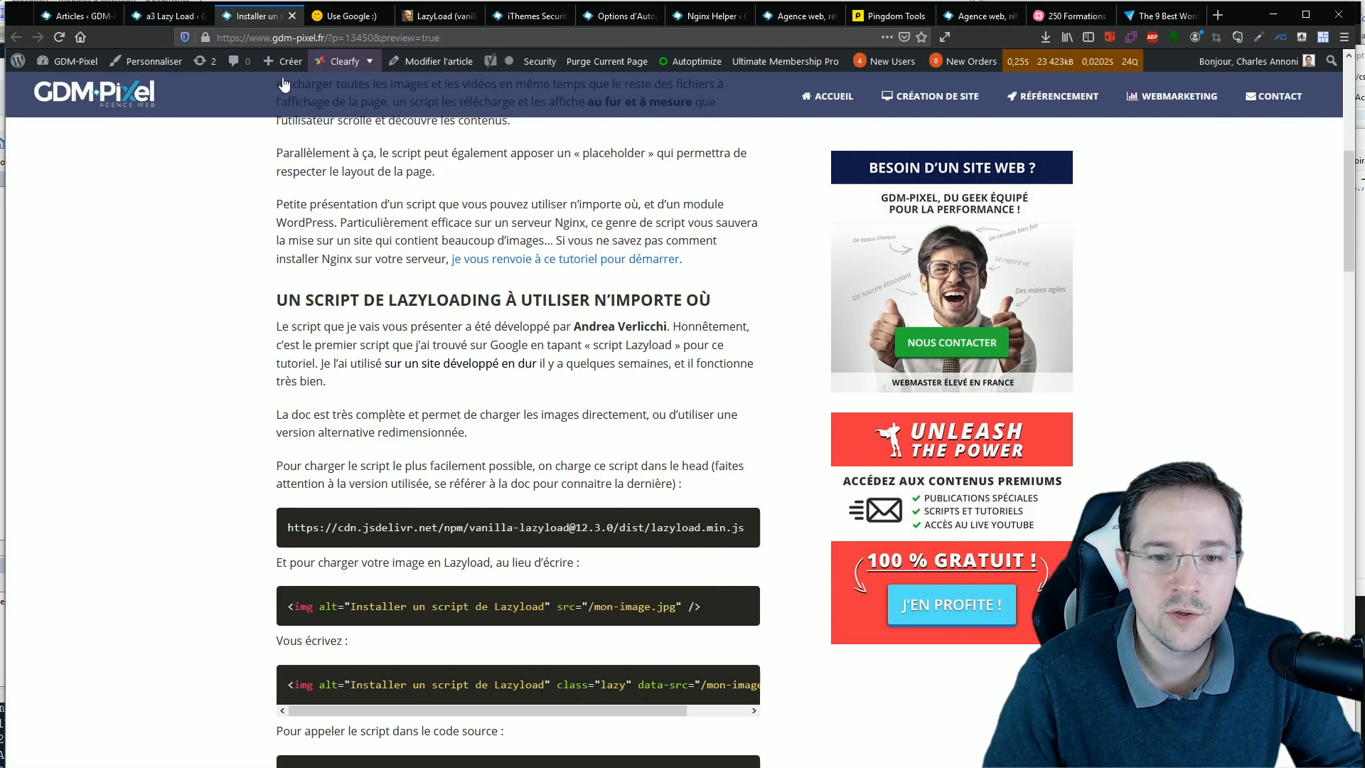
scroll(356, 292, up, 1)
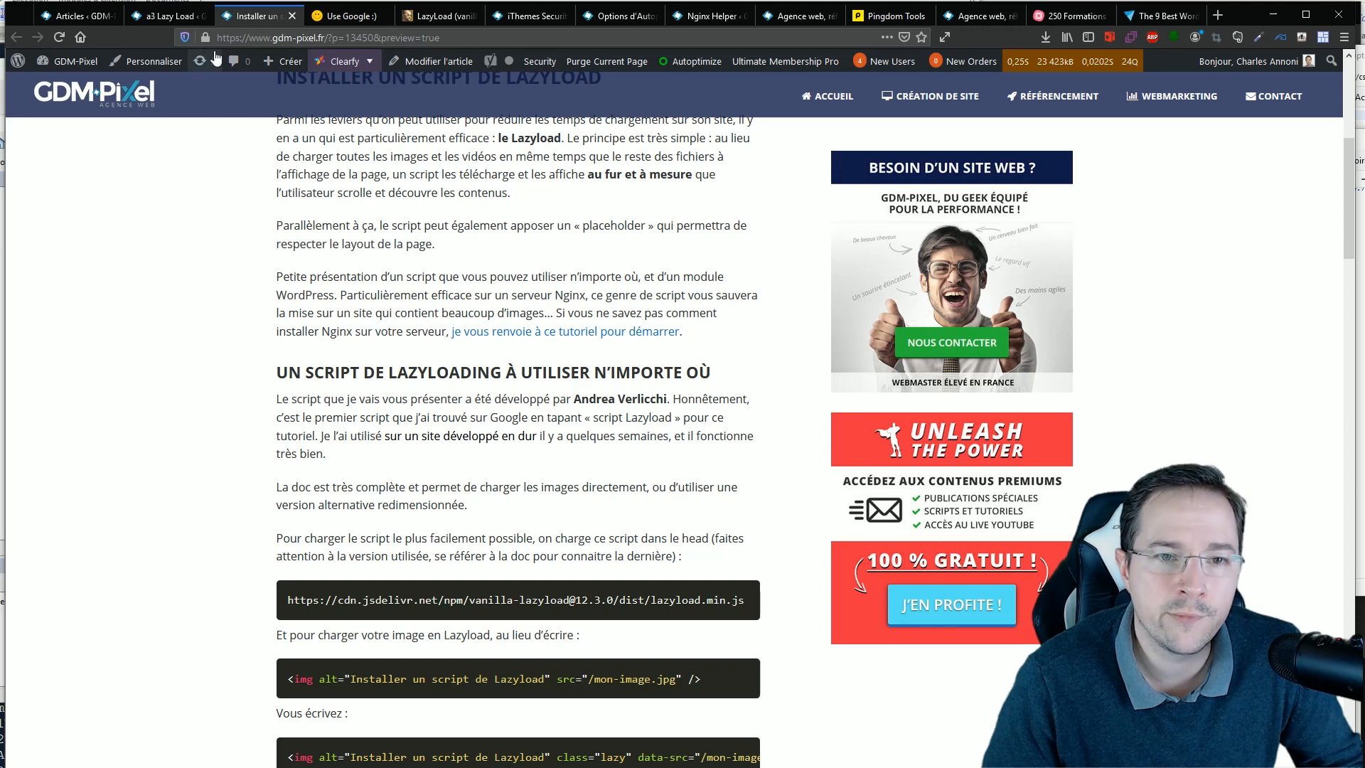
click(167, 18)
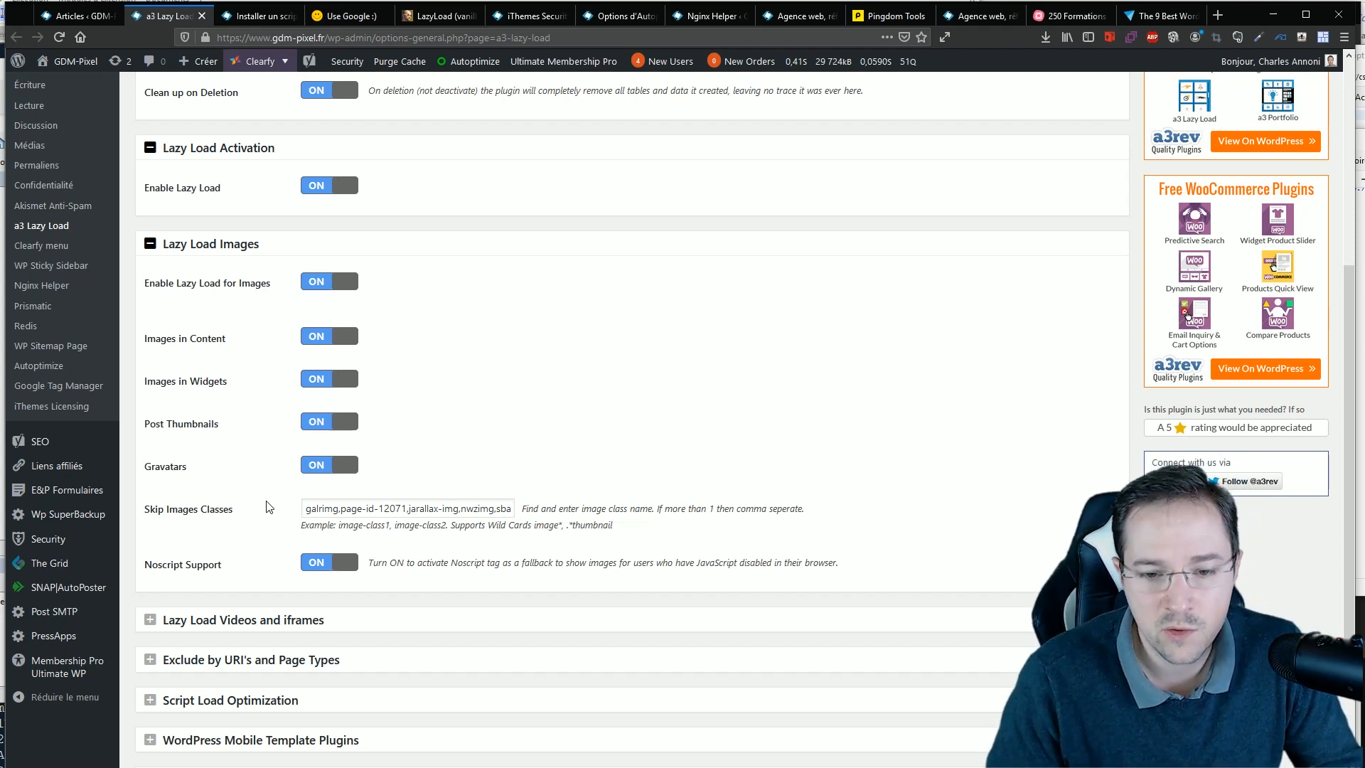
Review the class names entered under Skip Images Classes in the Lazy Load Images settings
click(309, 508)
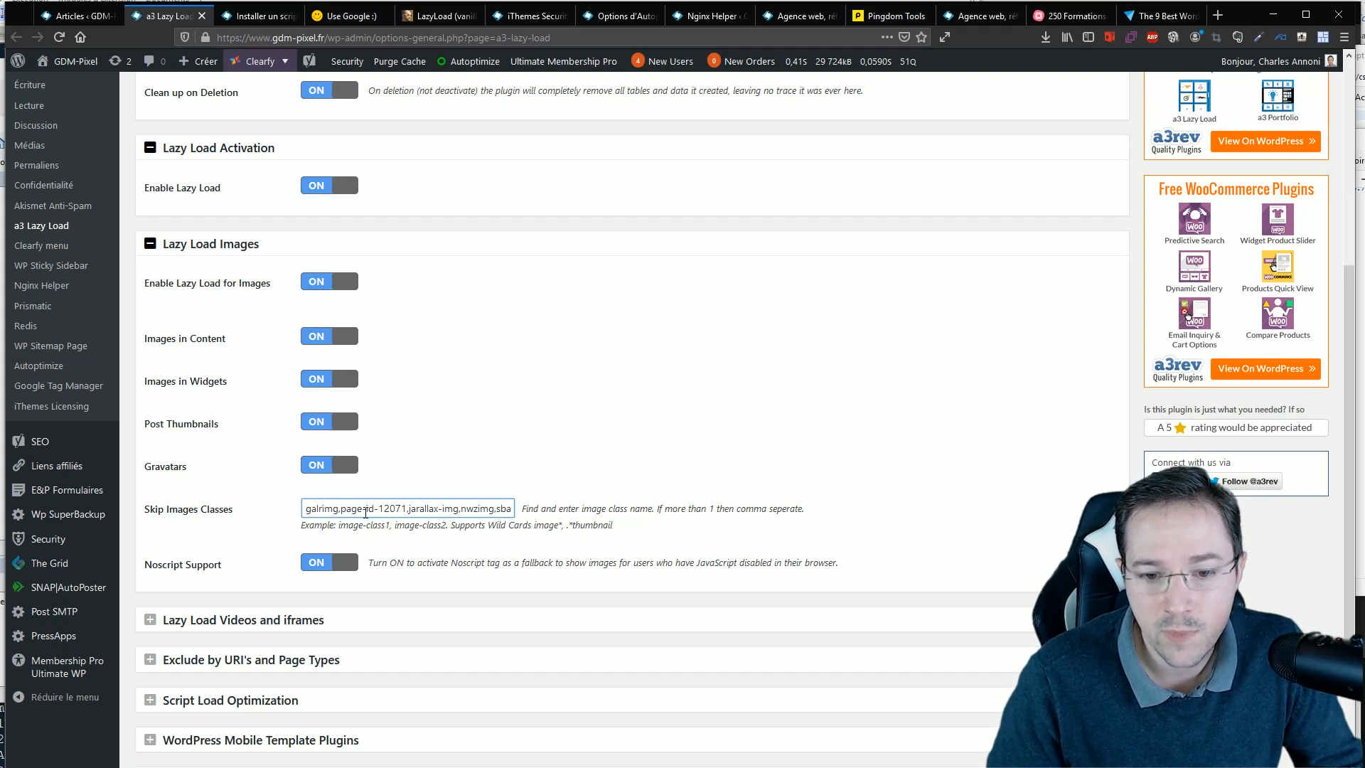
drag(351, 508, 308, 506)
click(542, 468)
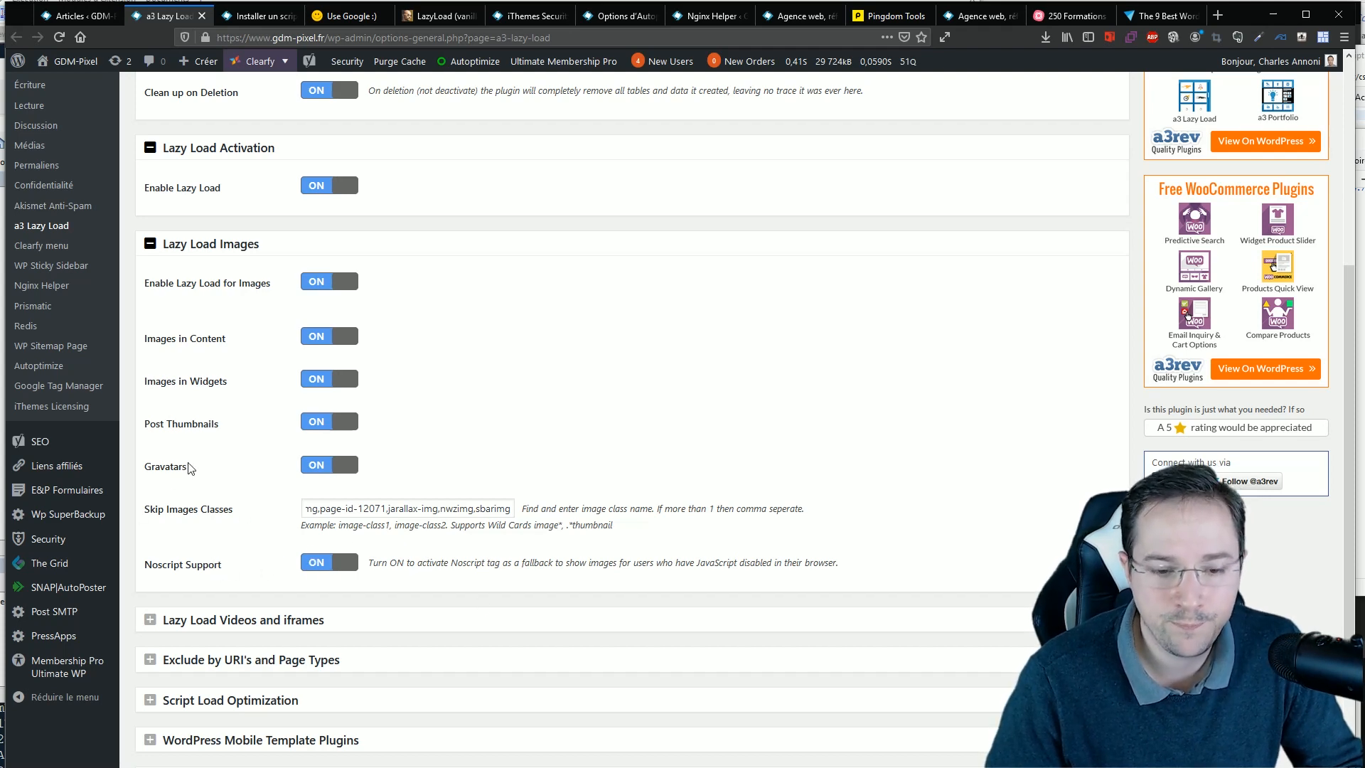
Expand the Lazy Load Videos and iframes section and review its options, including Skip Videos Classes
click(198, 623)
scroll(205, 397, down, 4)
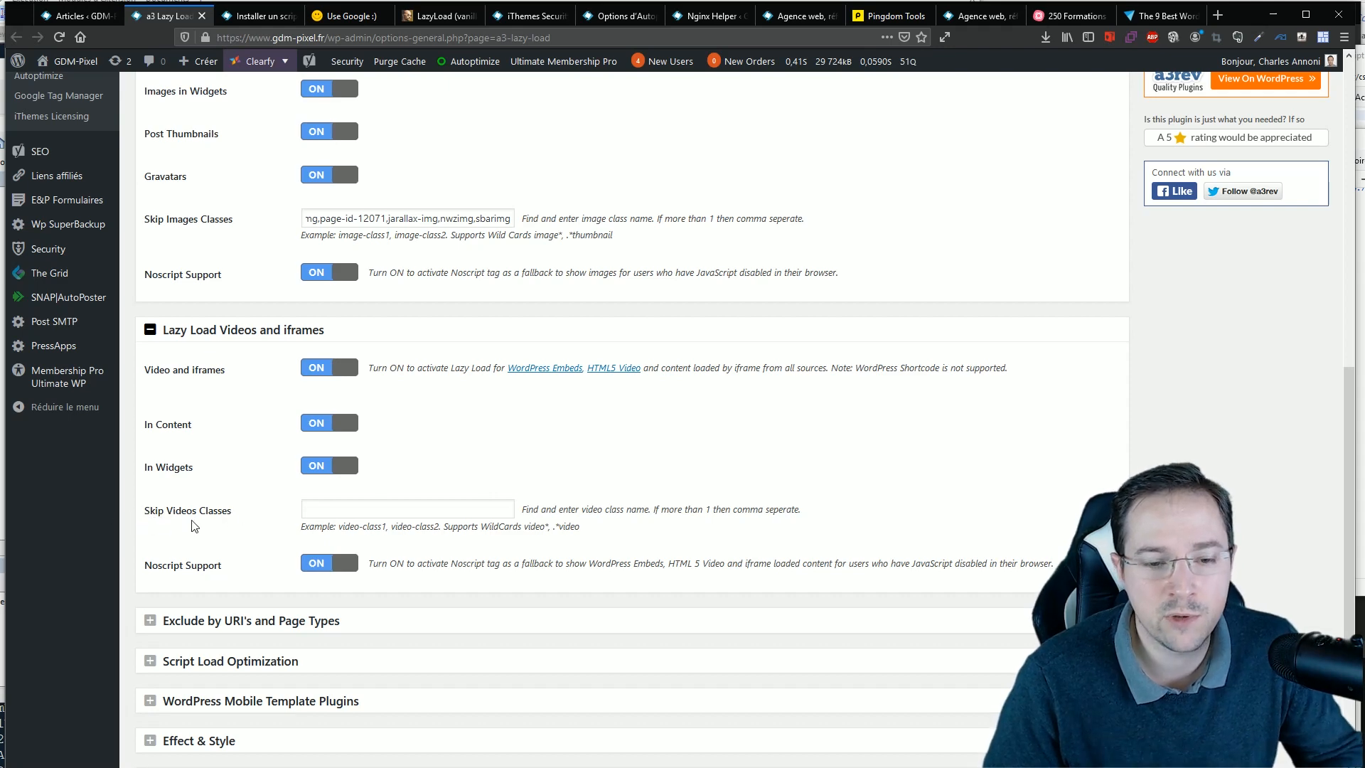
click(326, 512)
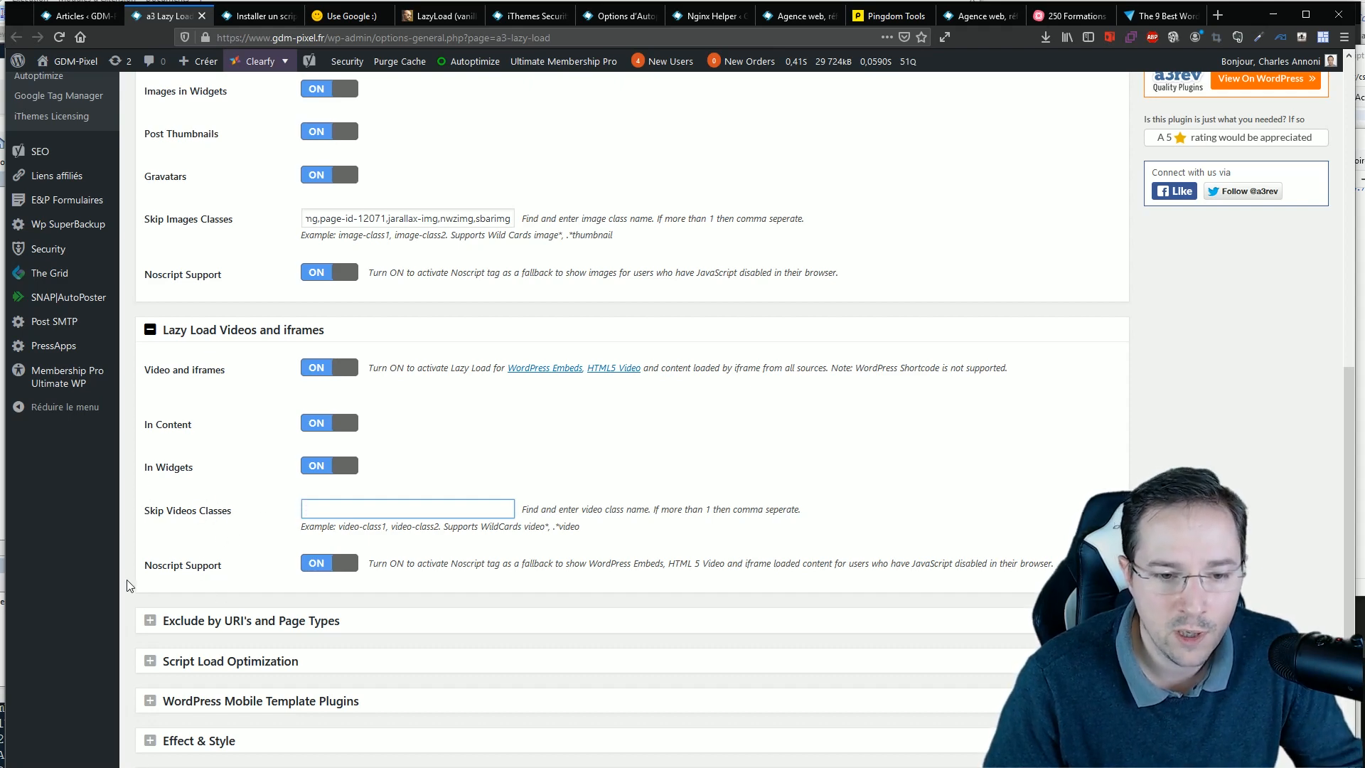
Expand the Exclude by URI's and Page Types section and examine how URI exclusions are entered
scroll(183, 508, down, 2)
click(249, 549)
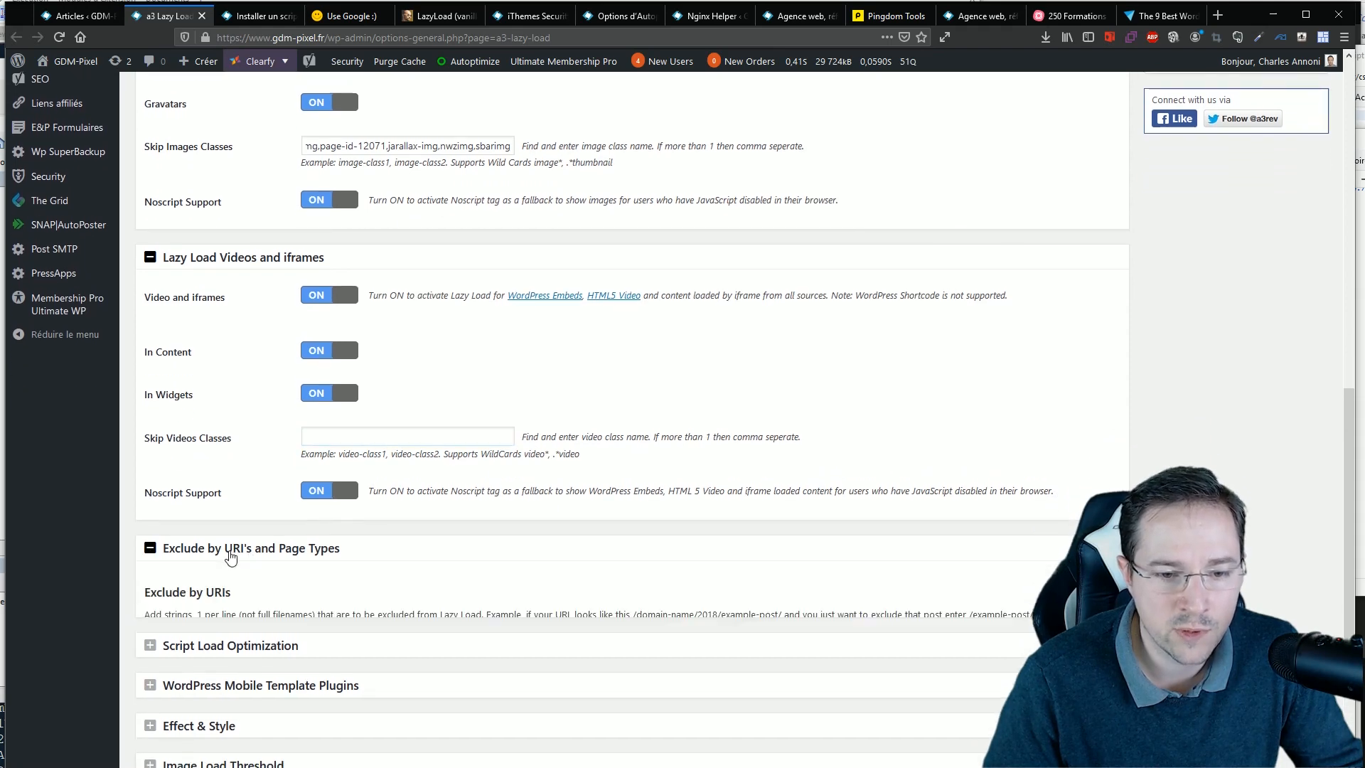
scroll(213, 355, down, 4)
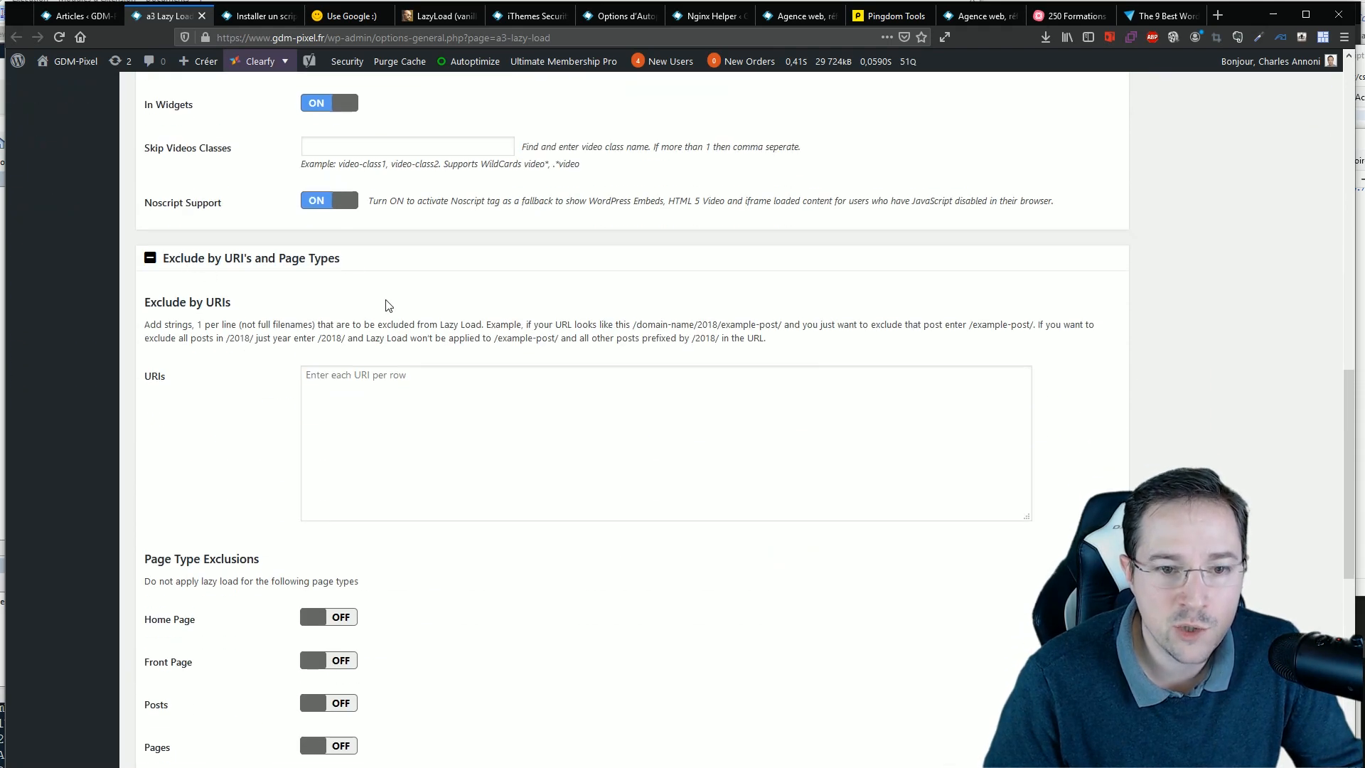
Enter / and /contact/ as example excluded URIs, one per row, and clear the list again
click(415, 442)
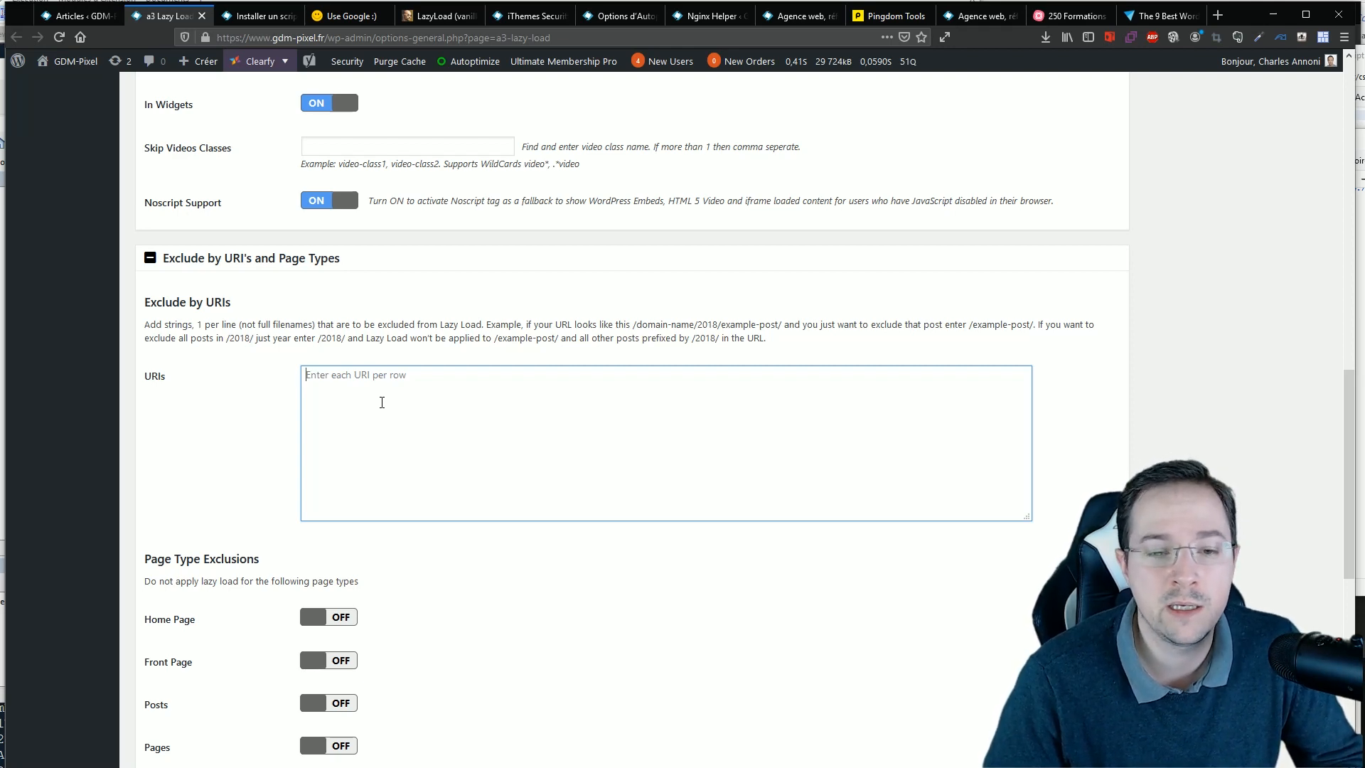
text(/)
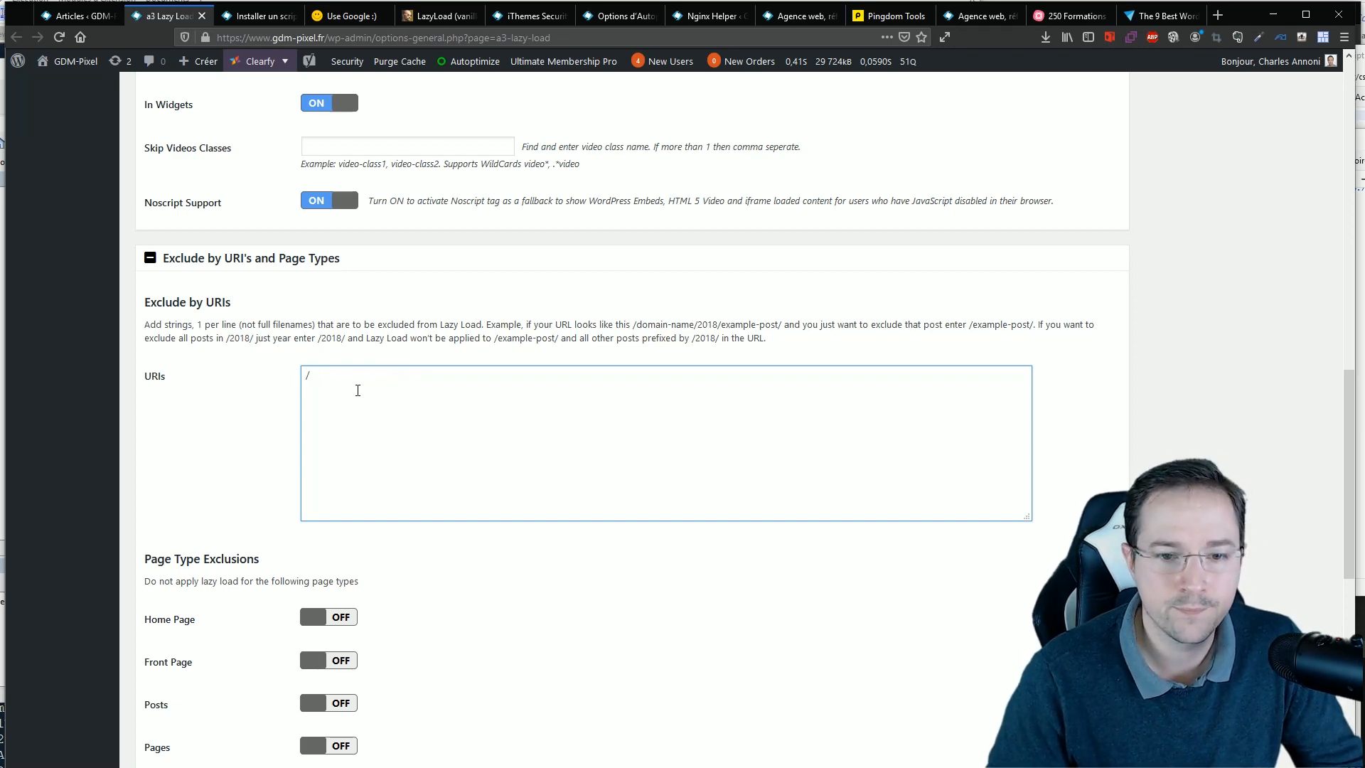
text(/contac)
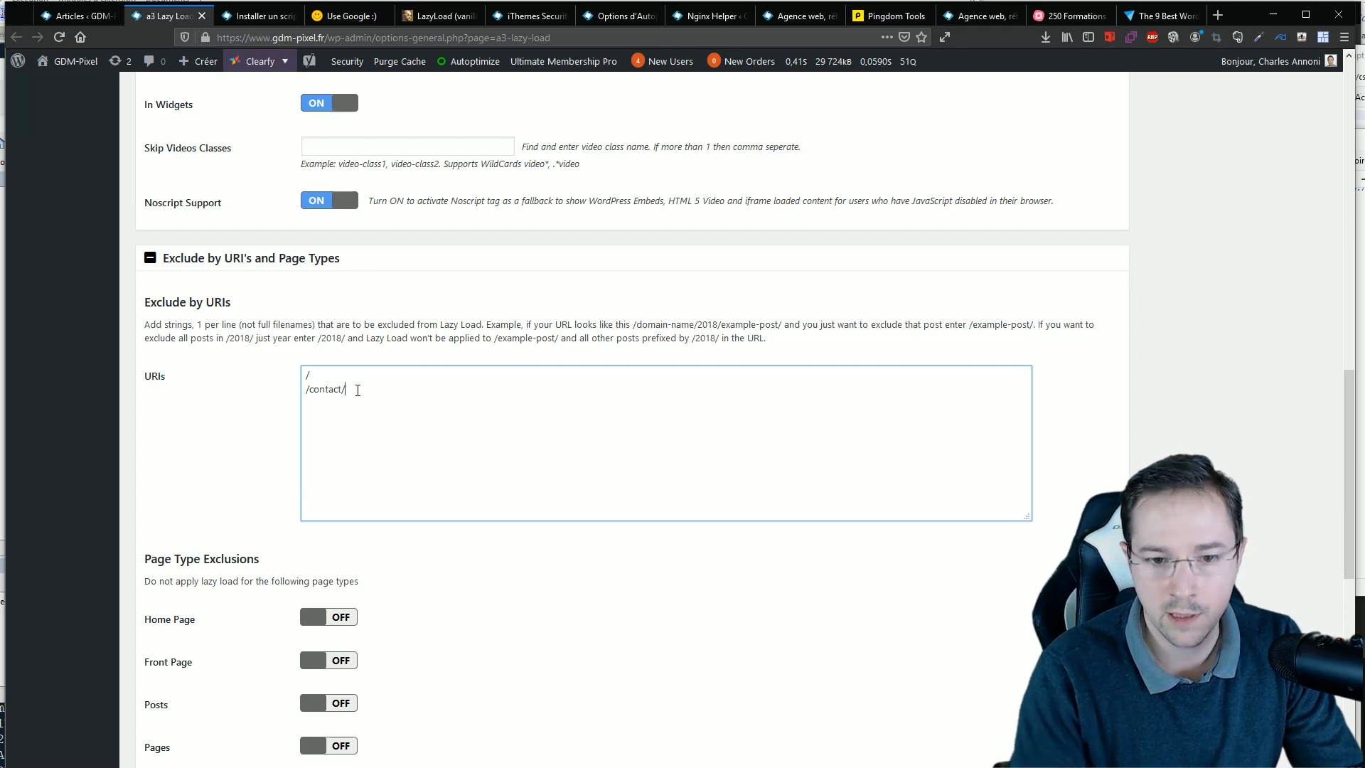
text(t/)
key(ctrl+a)
key(BackSpace)
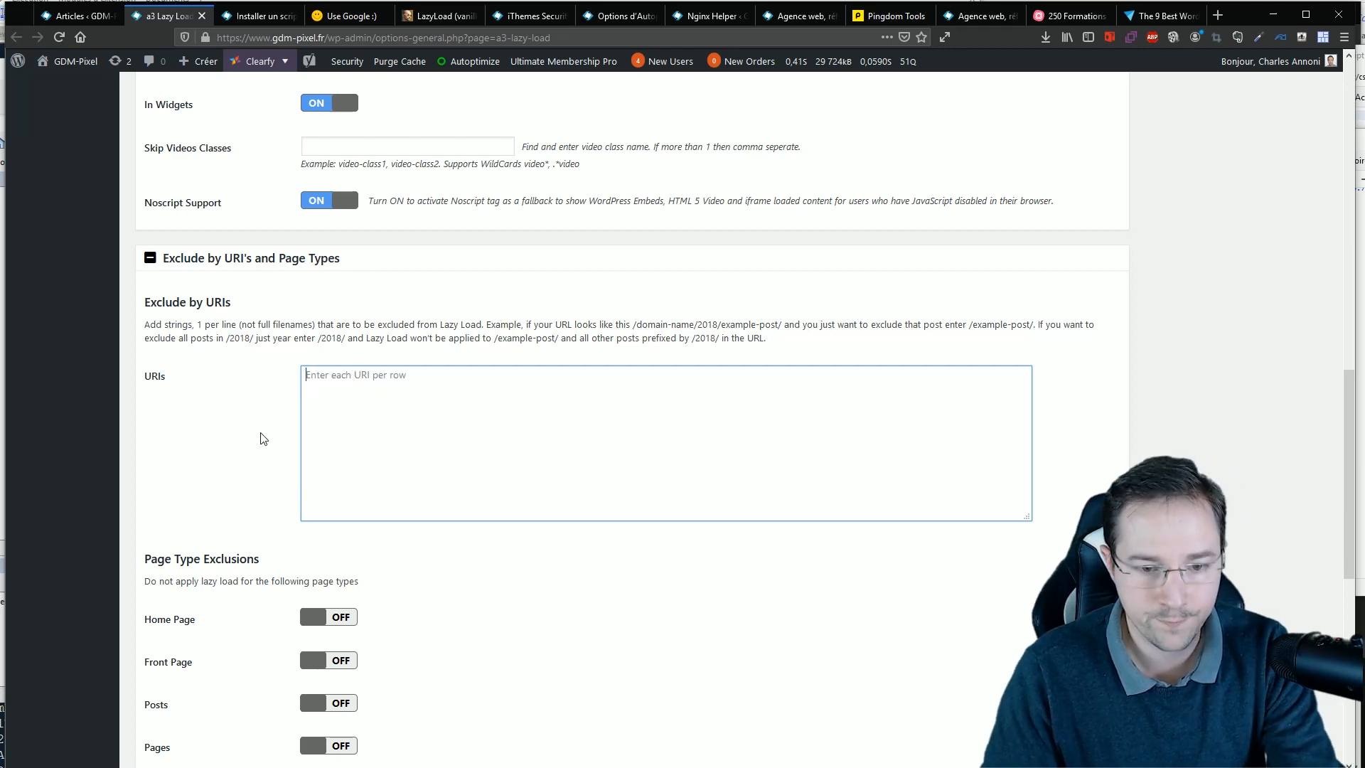
Review the Page Type Exclusions, from Home Page through the "FAQ" Post Type
scroll(219, 391, down, 1)
scroll(218, 391, down, 3)
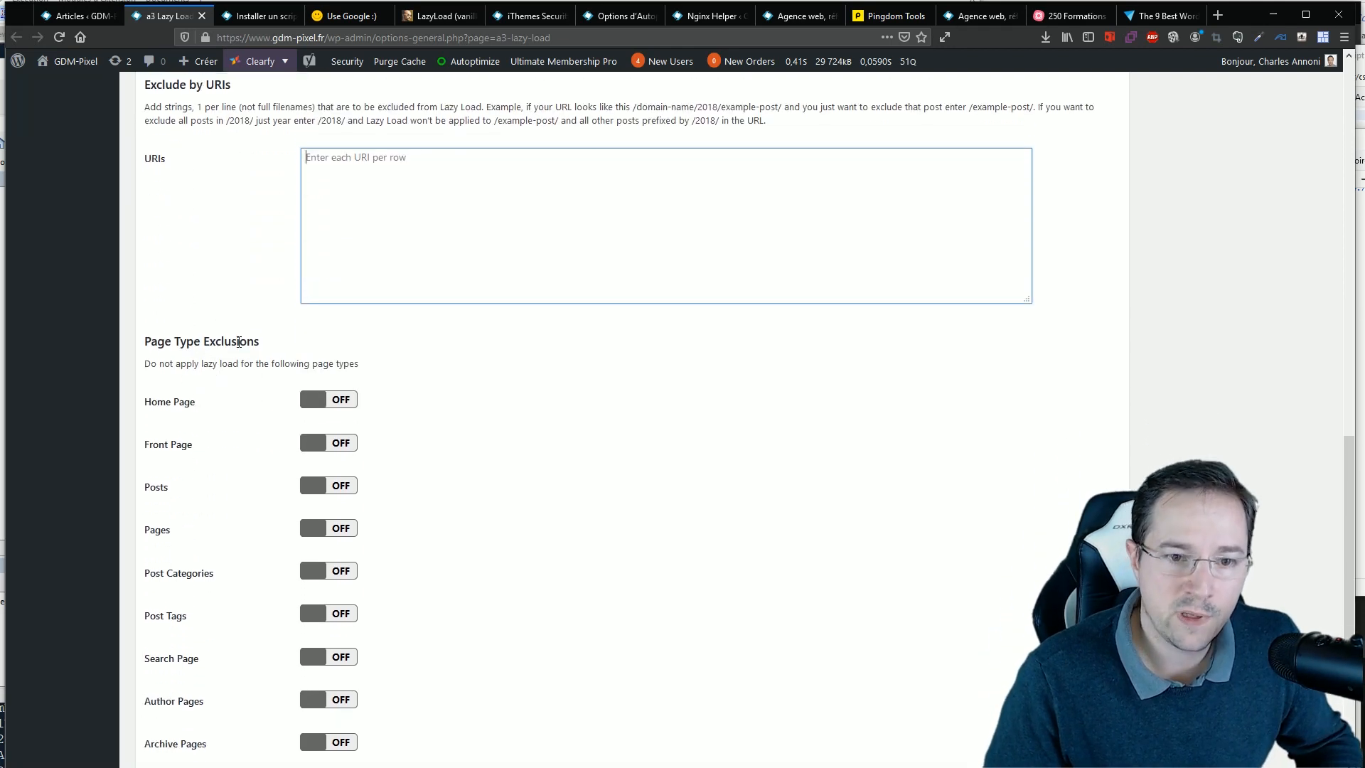
scroll(191, 366, down, 2)
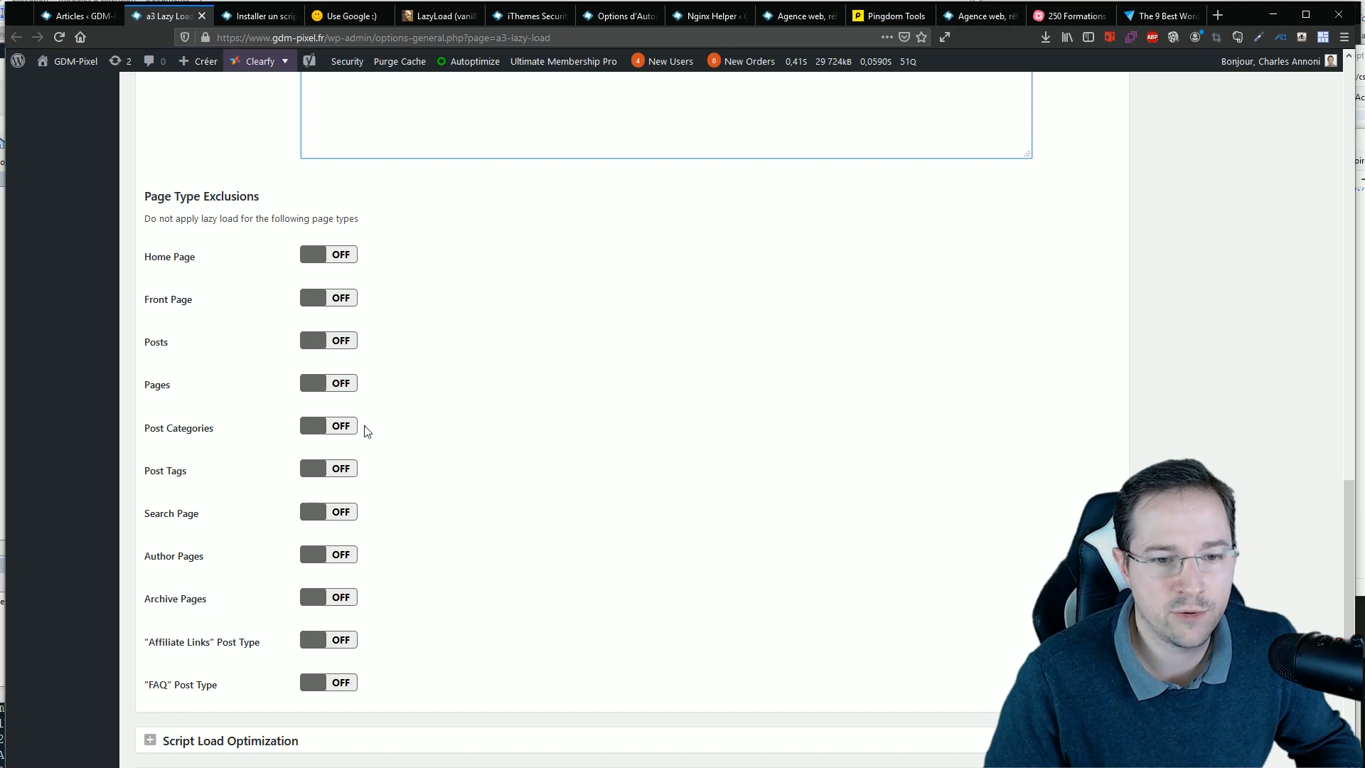
Expand Script Load Optimization, try the FOOTER option for Theme Loader Function, and switch it back to HEADER
scroll(207, 442, down, 3)
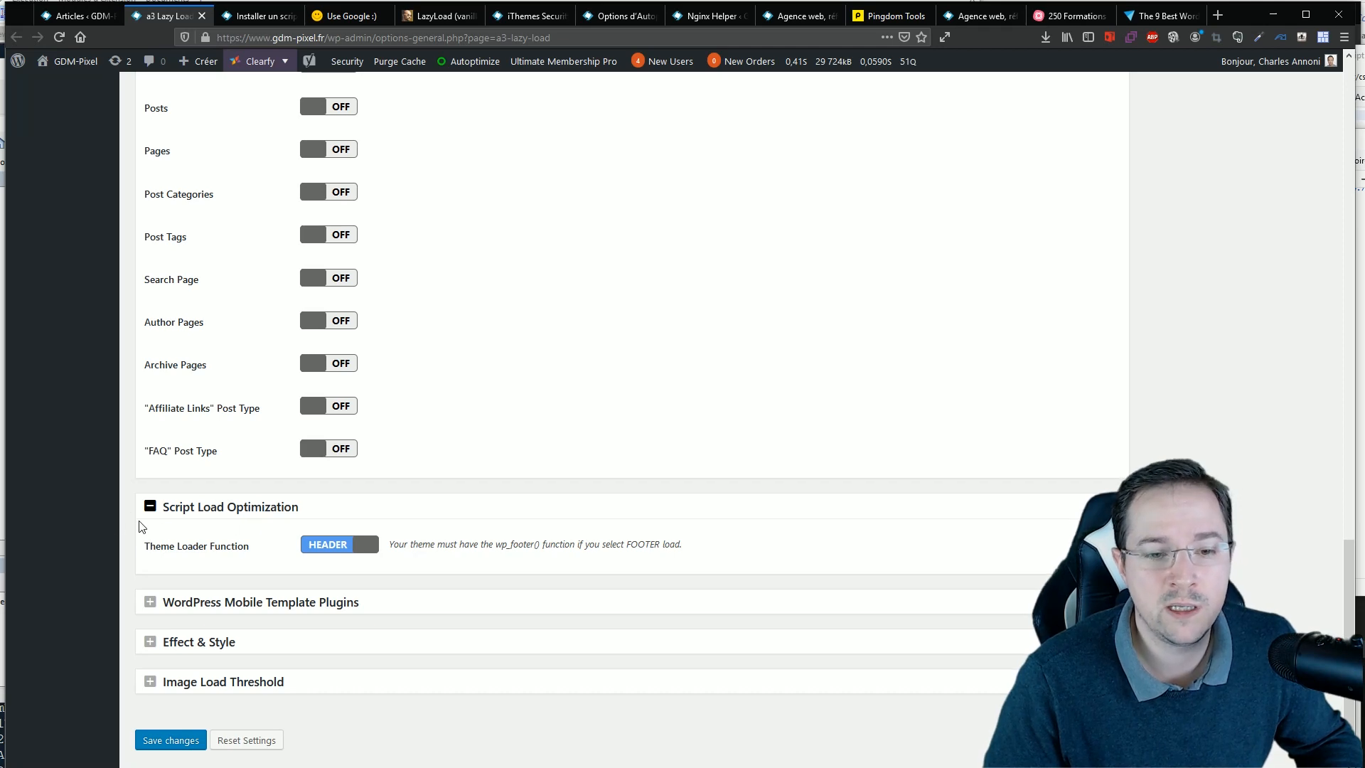
click(371, 549)
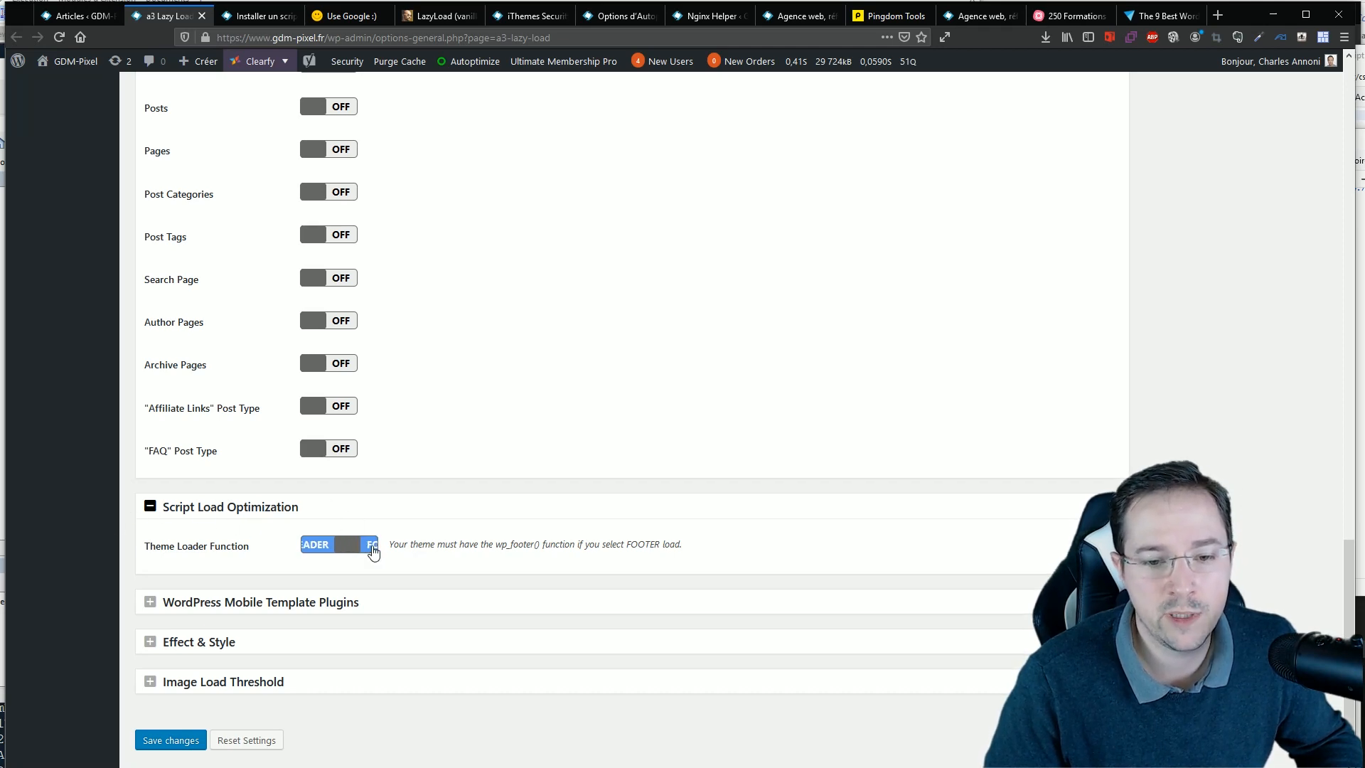
click(323, 548)
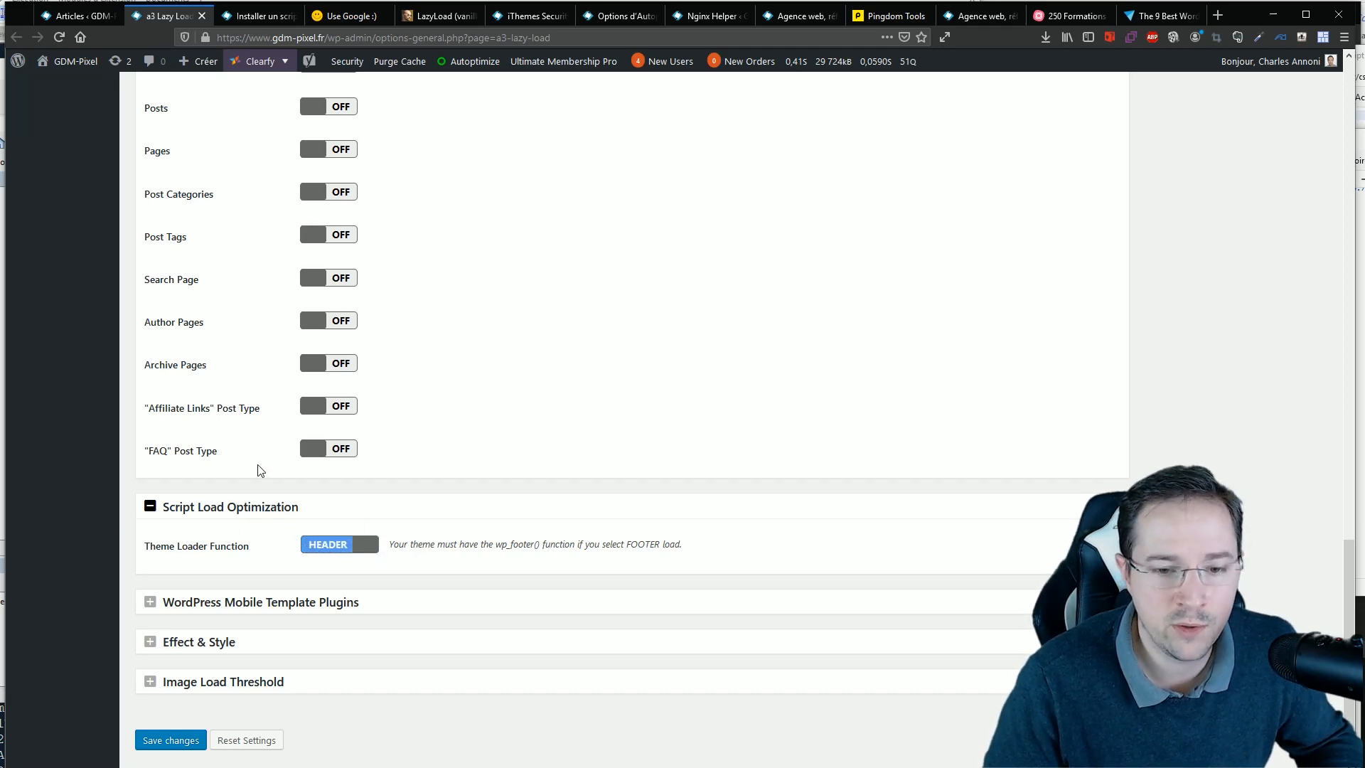
Expand the WordPress Mobile Template Plugins and Effect & Style sections and review their options
click(206, 602)
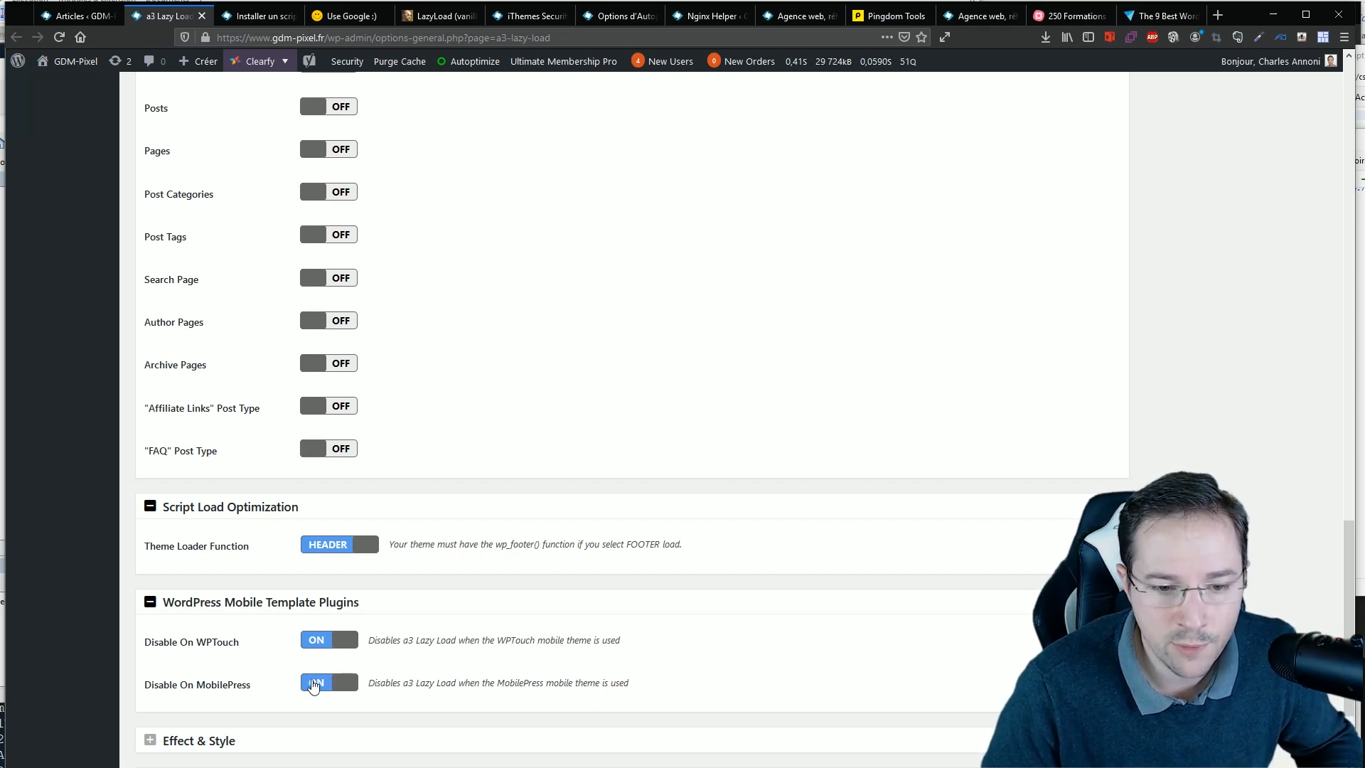
scroll(338, 530, down, 2)
click(184, 603)
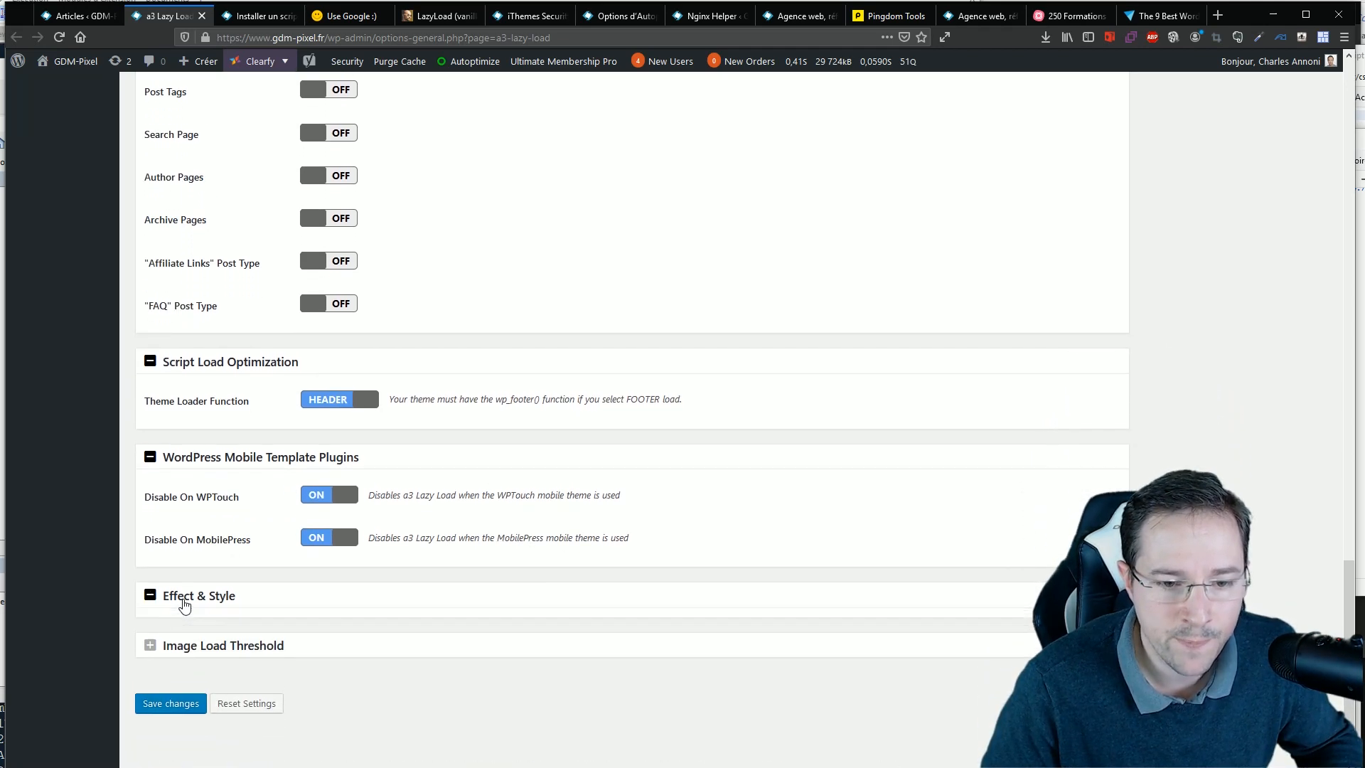
scroll(213, 498, down, 2)
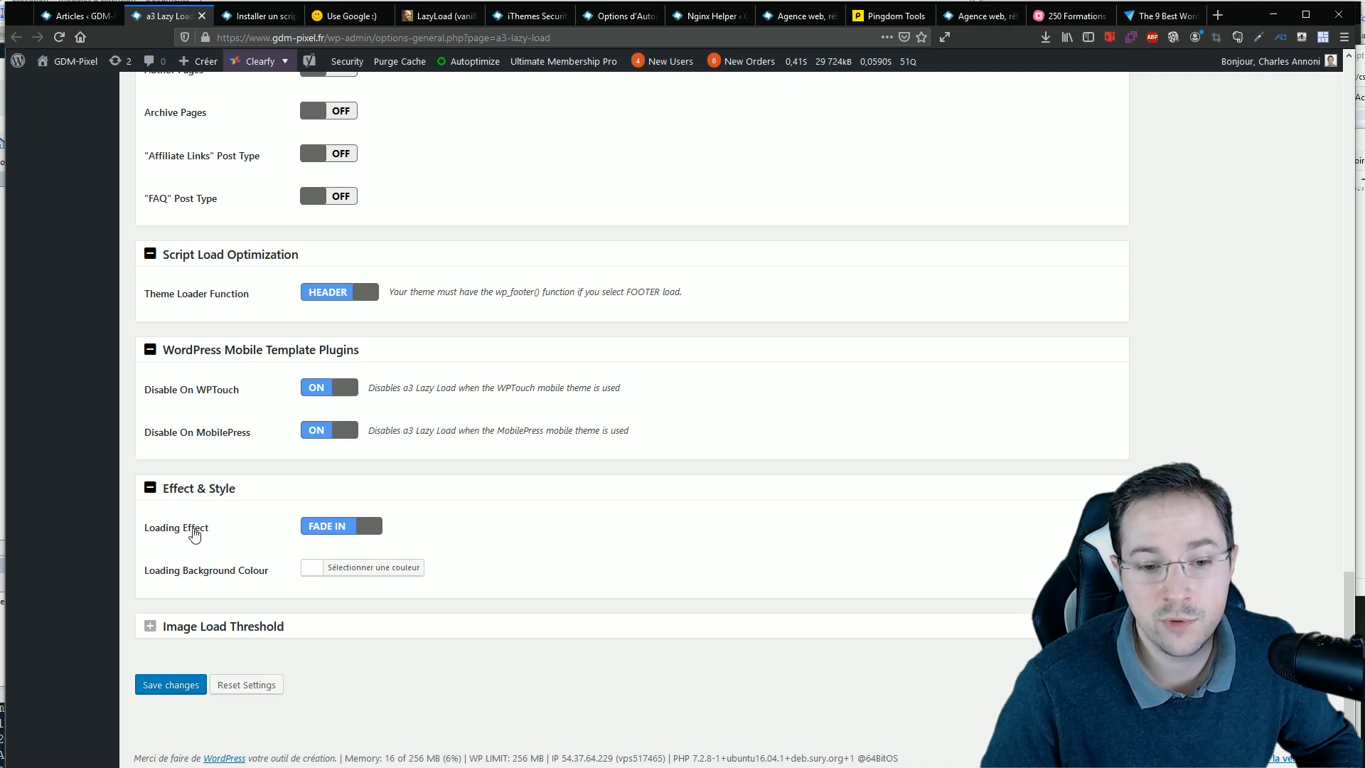
Try the SPINNER loading effect in Effect & Style and return the setting to FADE IN
click(368, 532)
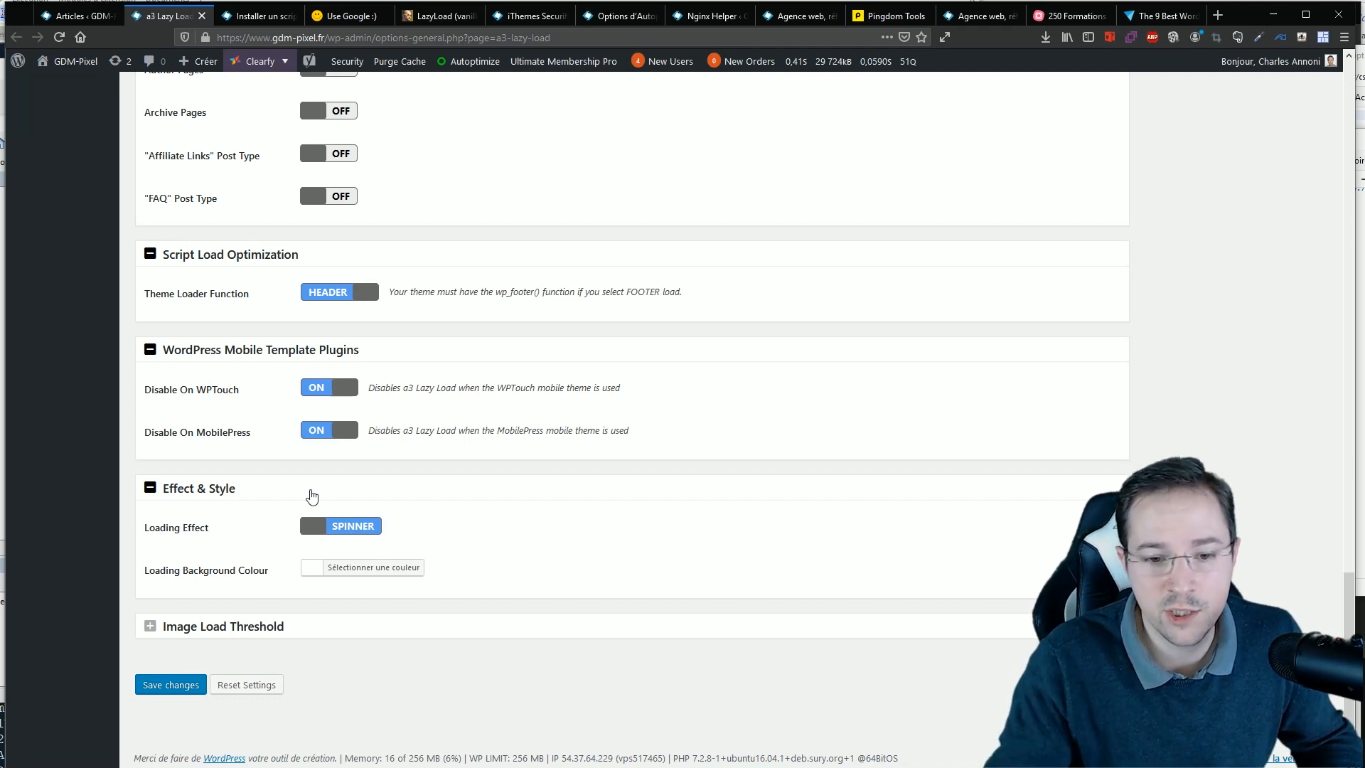
click(308, 533)
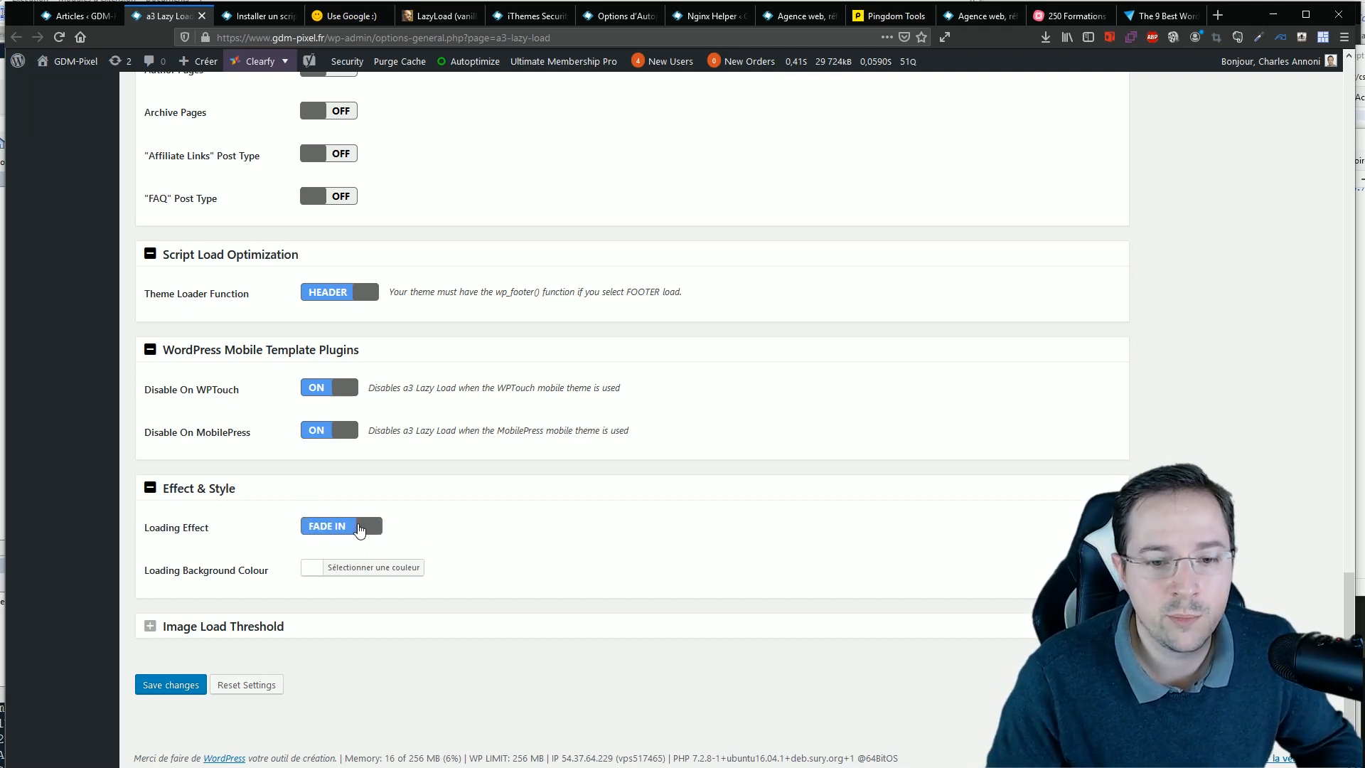
click(359, 529)
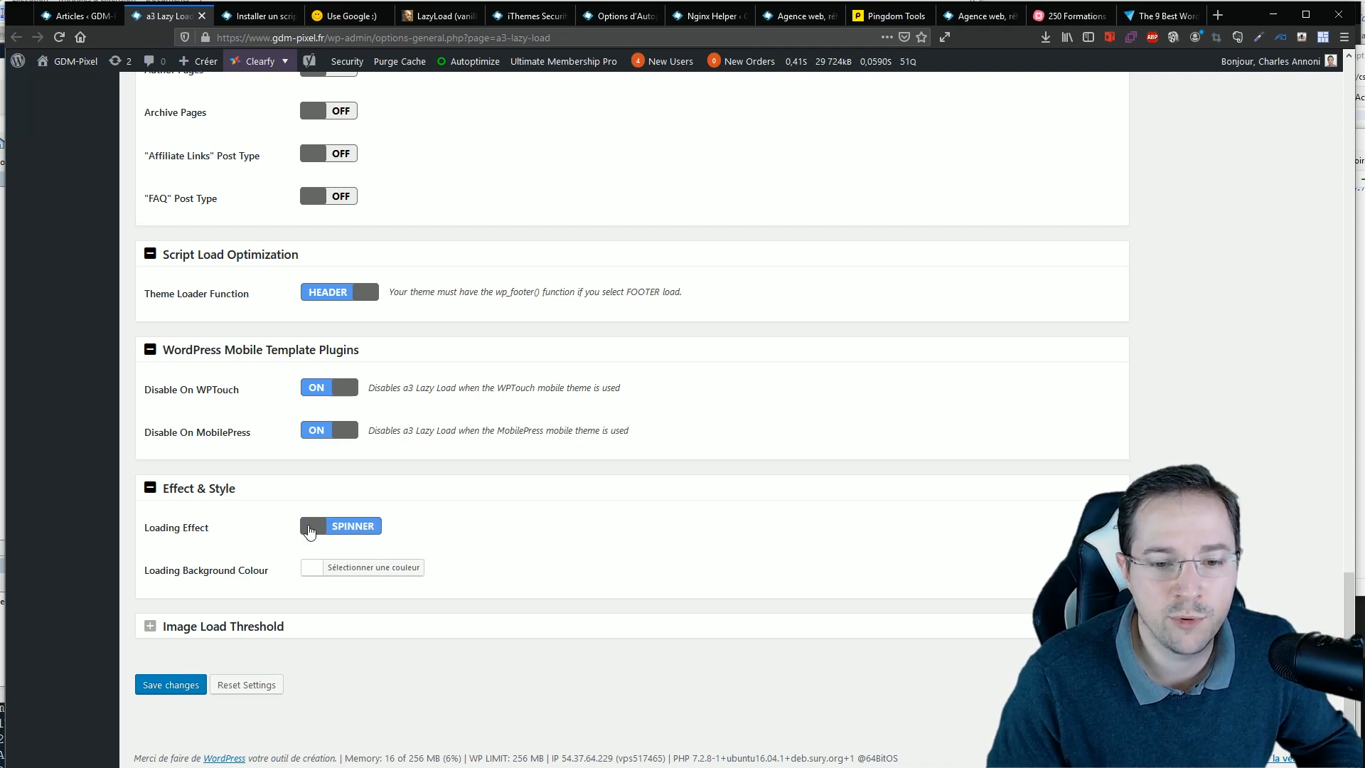
click(310, 533)
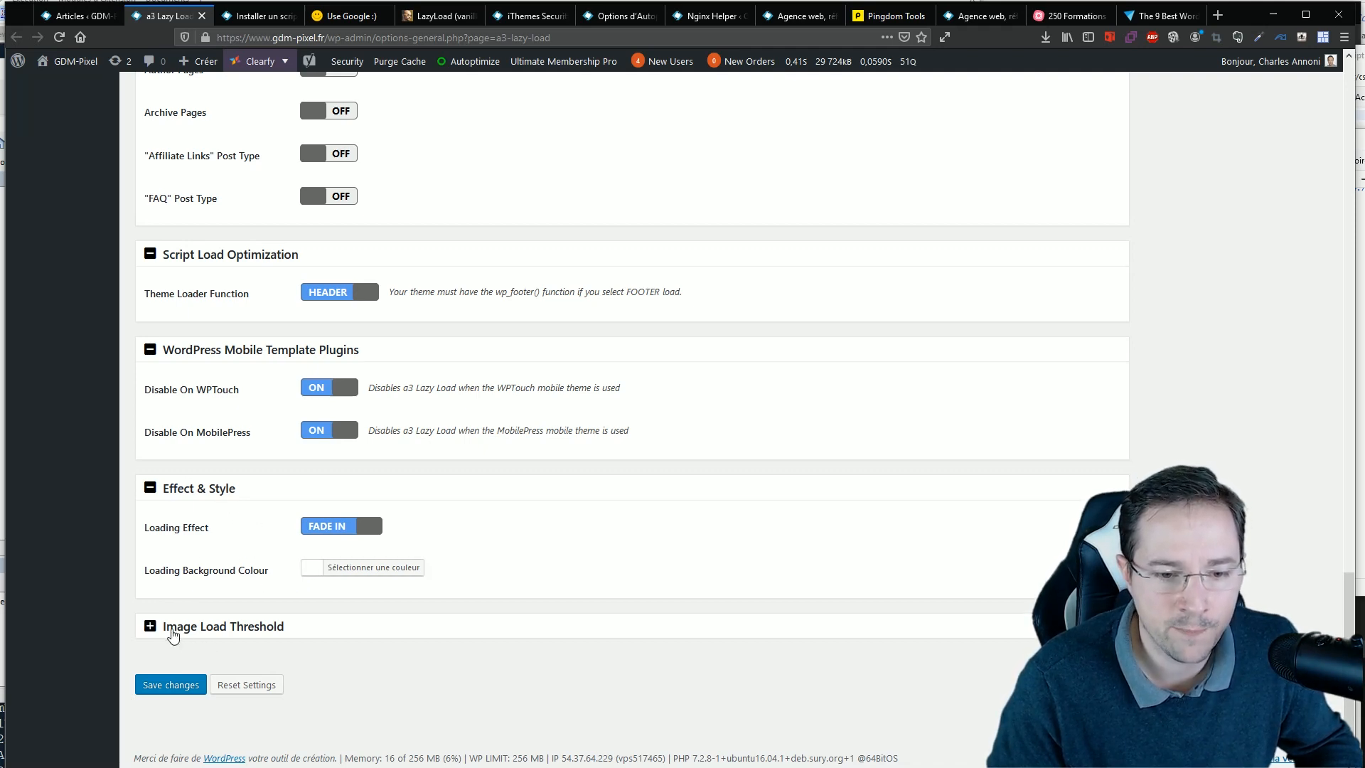
Expand the Image Load Threshold section and review the threshold setting with its description
click(179, 634)
scroll(178, 413, down, 1)
scroll(179, 413, down, 1)
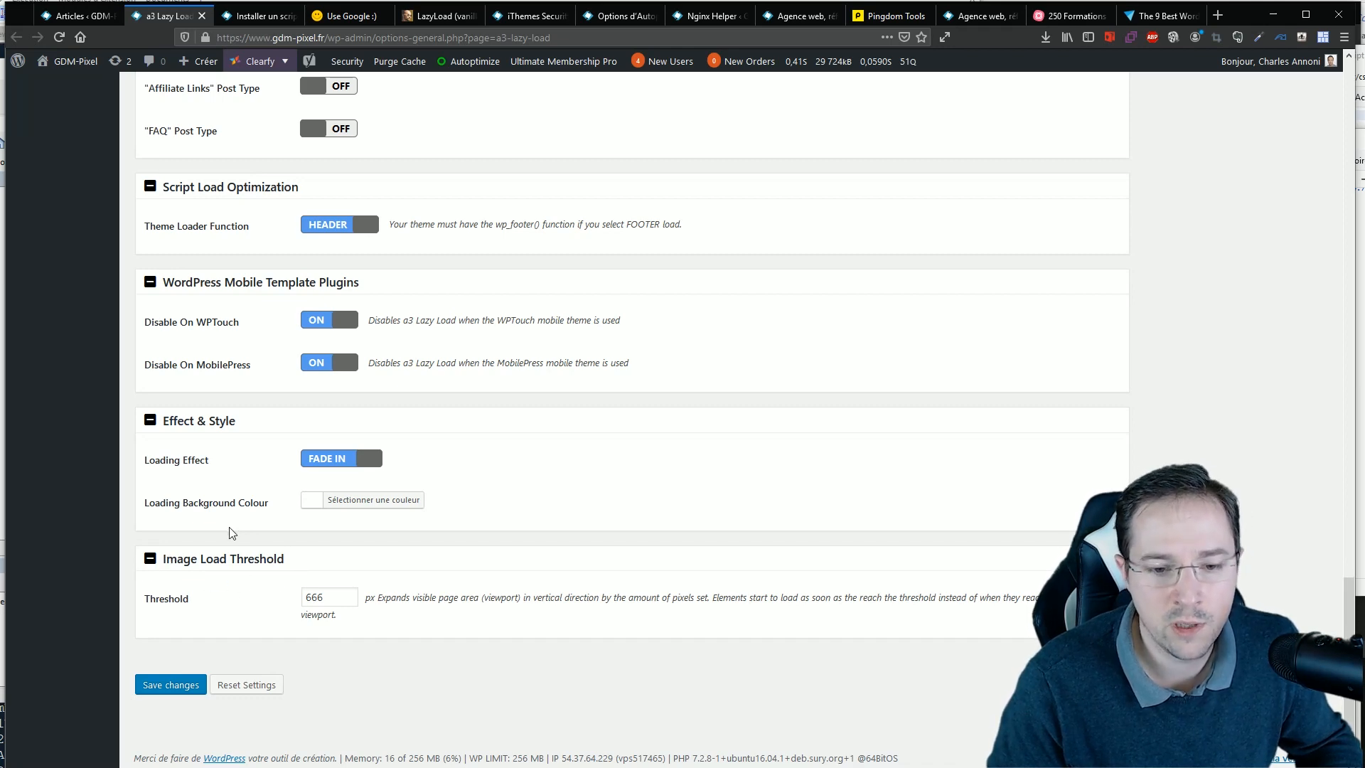
Set the image load threshold to 200 px
double_click(313, 599)
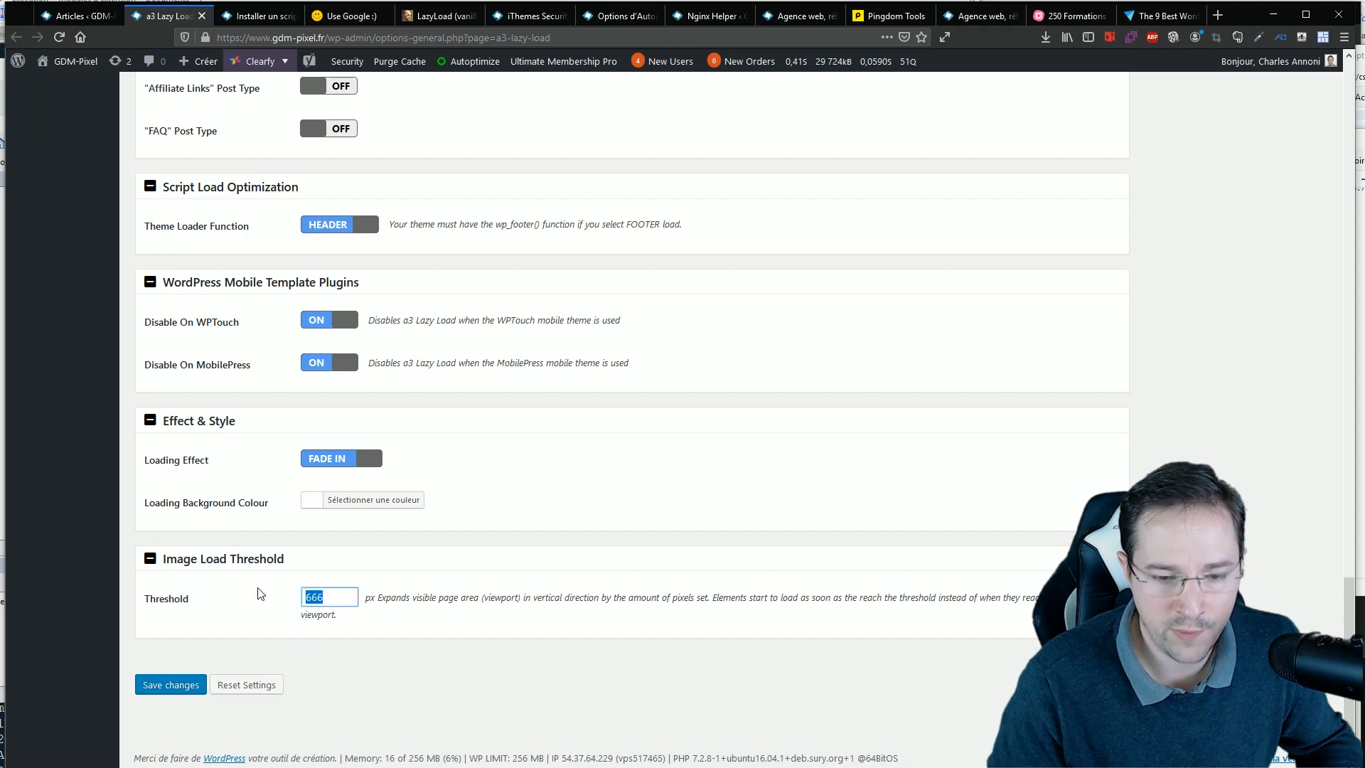
text(200)
click(317, 544)
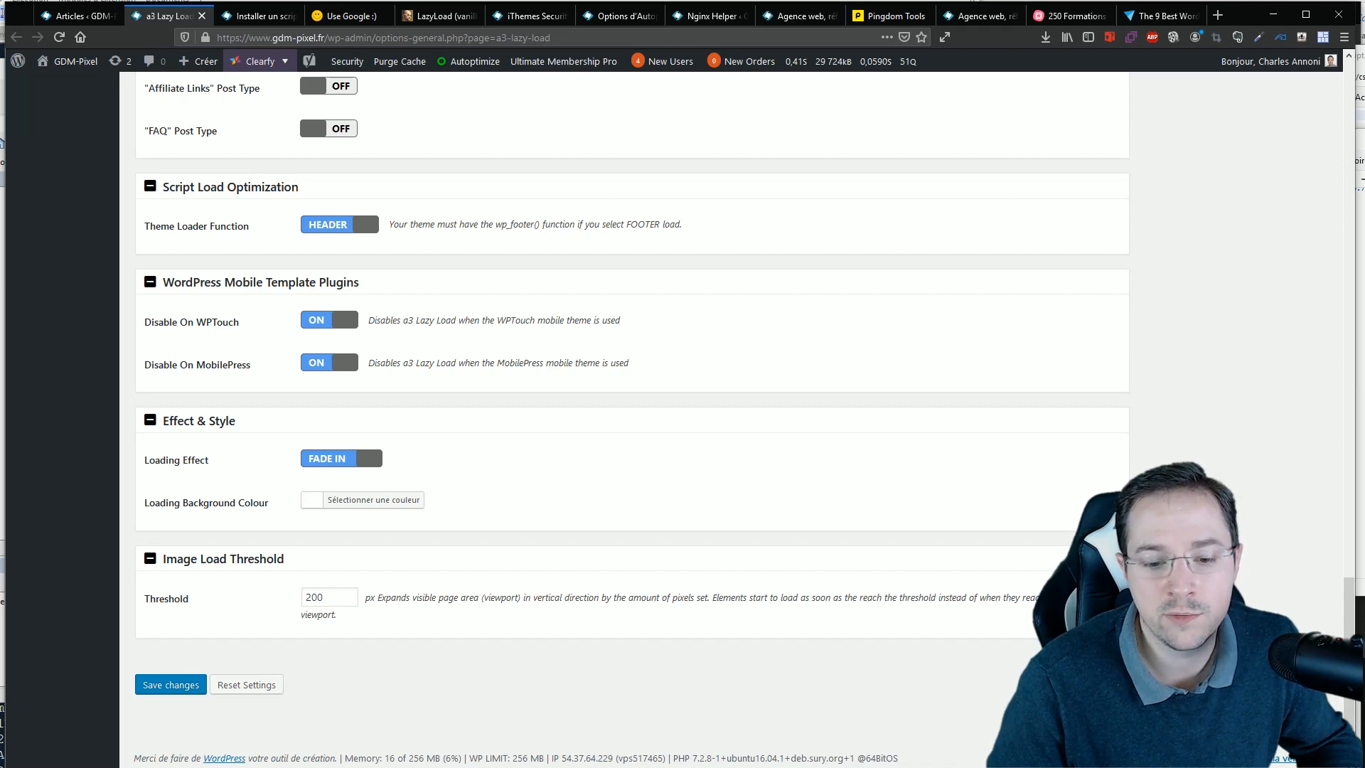
Replace the image load threshold with 400 px and return to the start of the settings page
double_click(317, 597)
key(BackSpace)
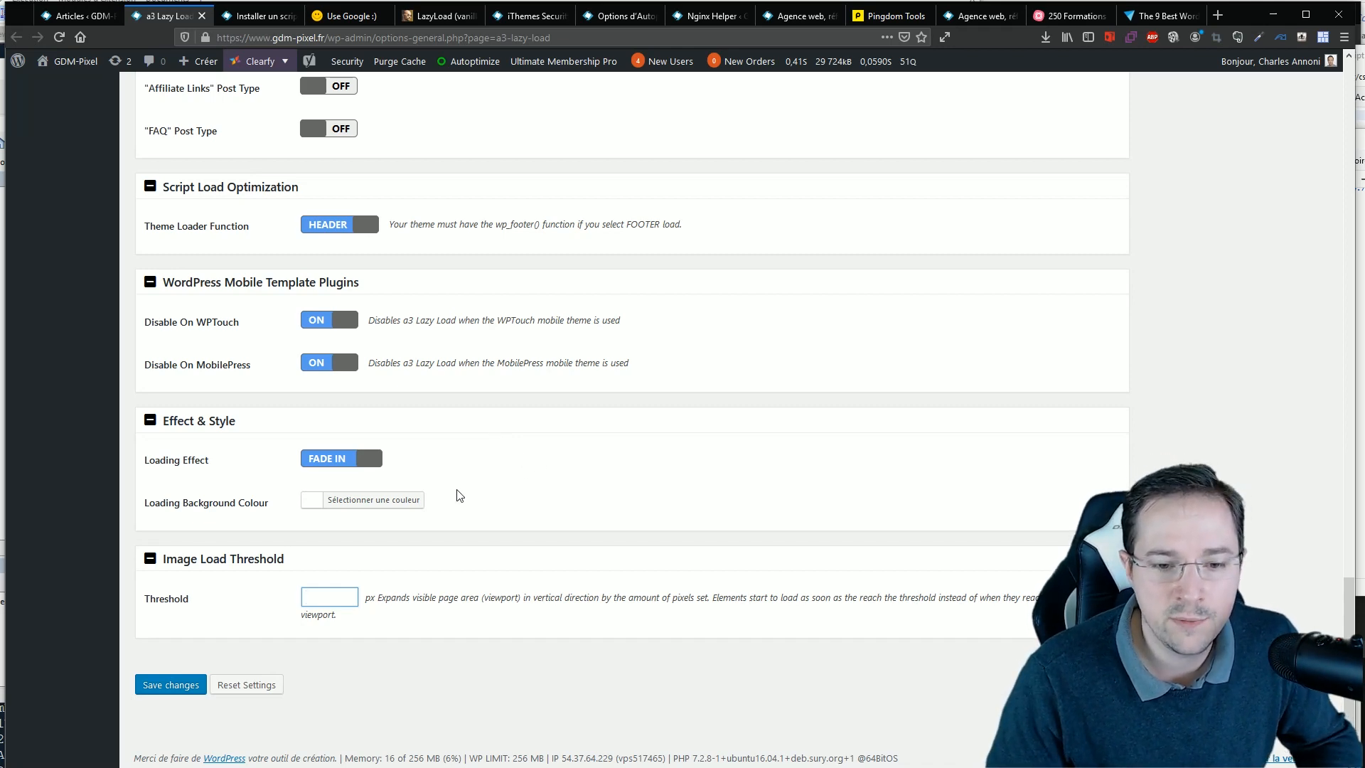
click(335, 599)
text(400)
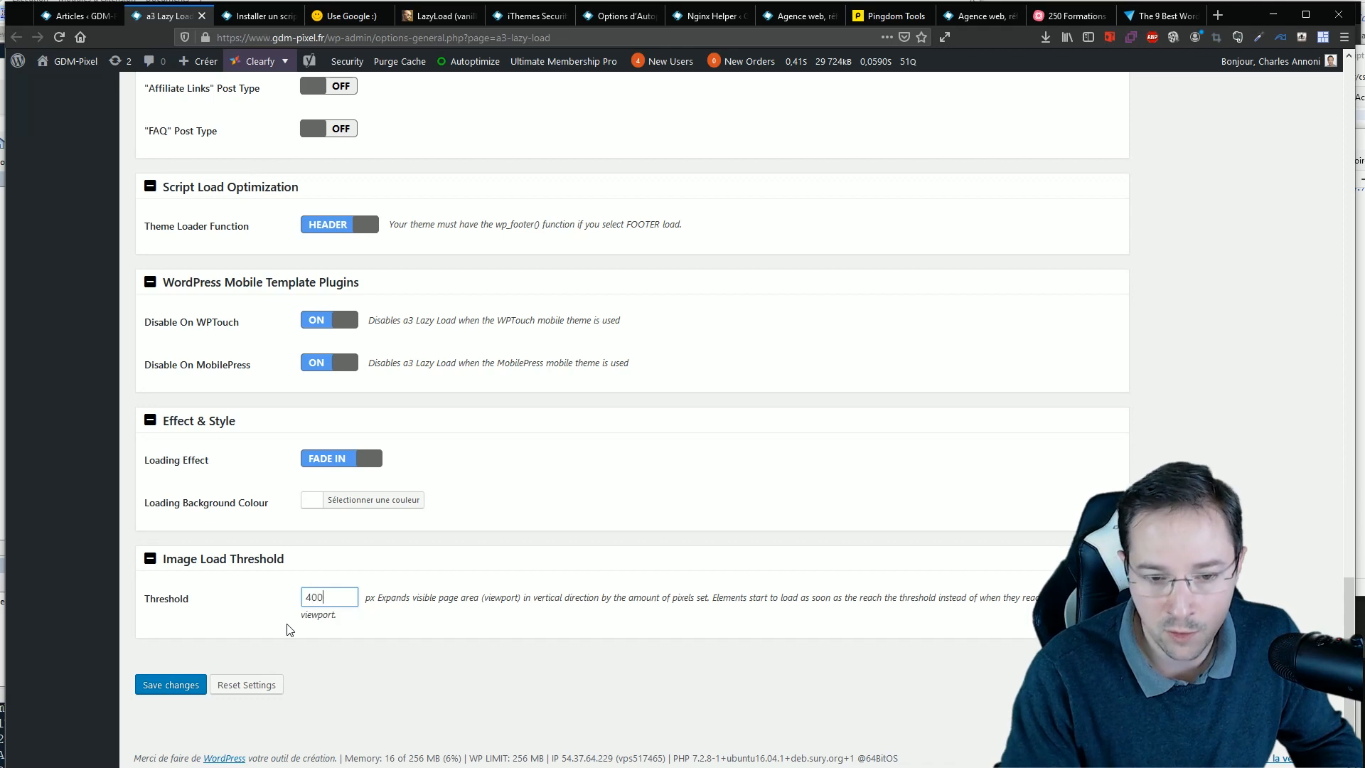
click(379, 546)
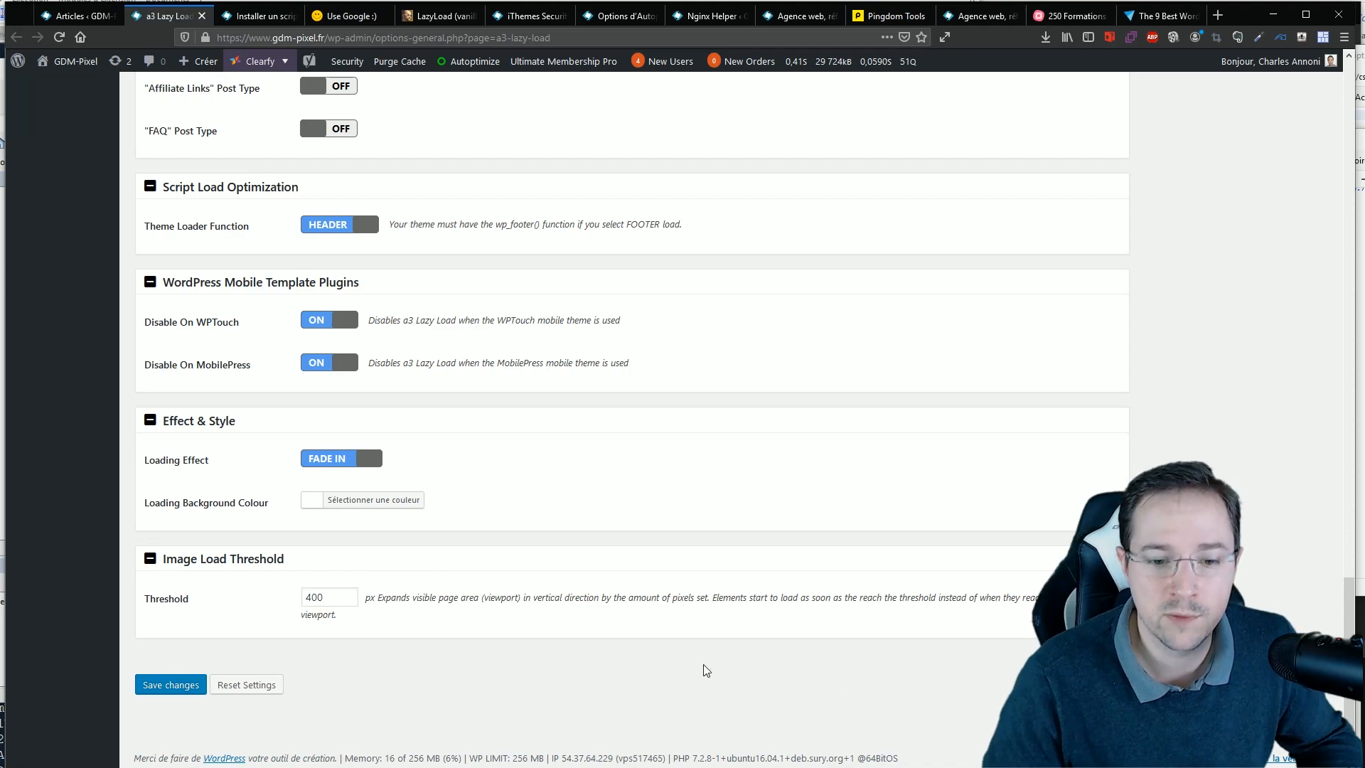
scroll(466, 567, up, 15)
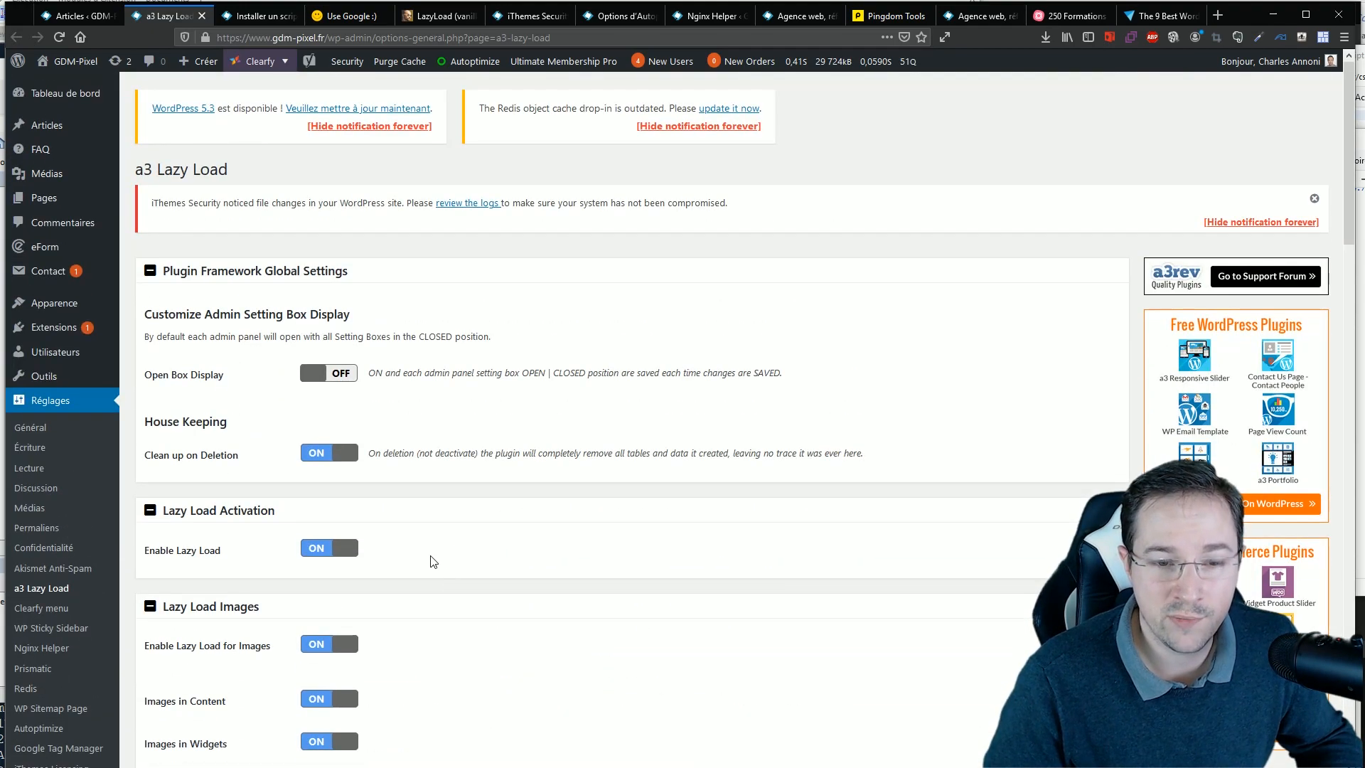